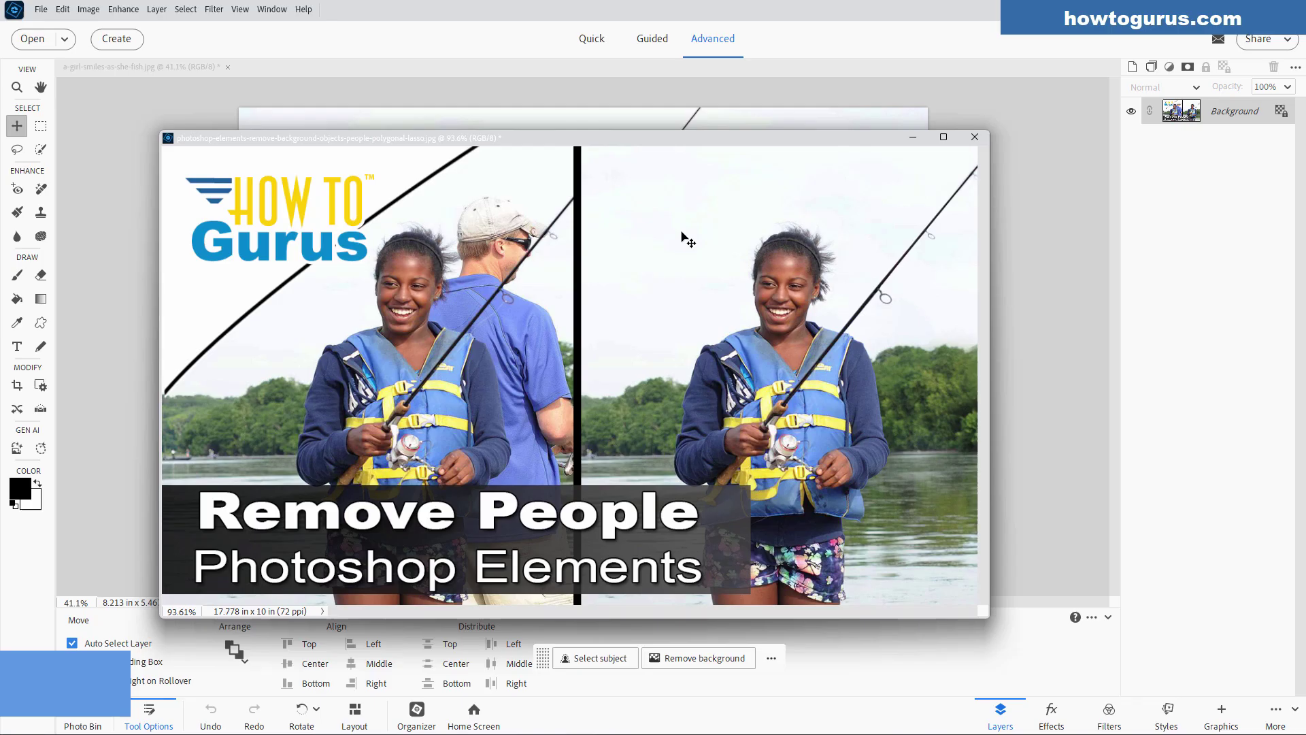
# Close the floating title-card window so only the fishing photo shows, then zoom in slightly.
pyautogui.moveTo(640, 139)
pyautogui.mouseDown()
pyautogui.moveTo(665, 145)
pyautogui.moveTo(646, 138)
pyautogui.mouseUp()
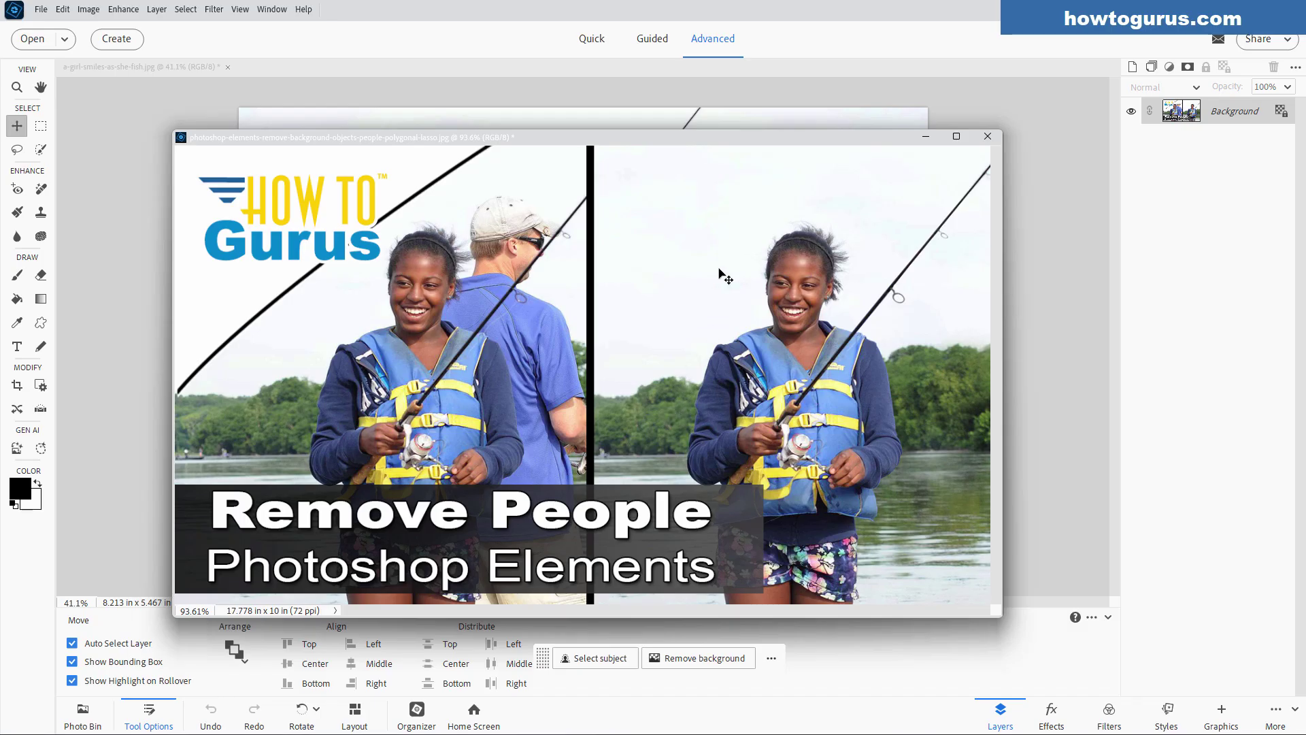
pyautogui.moveTo(687, 144)
pyautogui.mouseDown()
pyautogui.moveTo(708, 194)
pyautogui.moveTo(702, 157)
pyautogui.mouseUp()
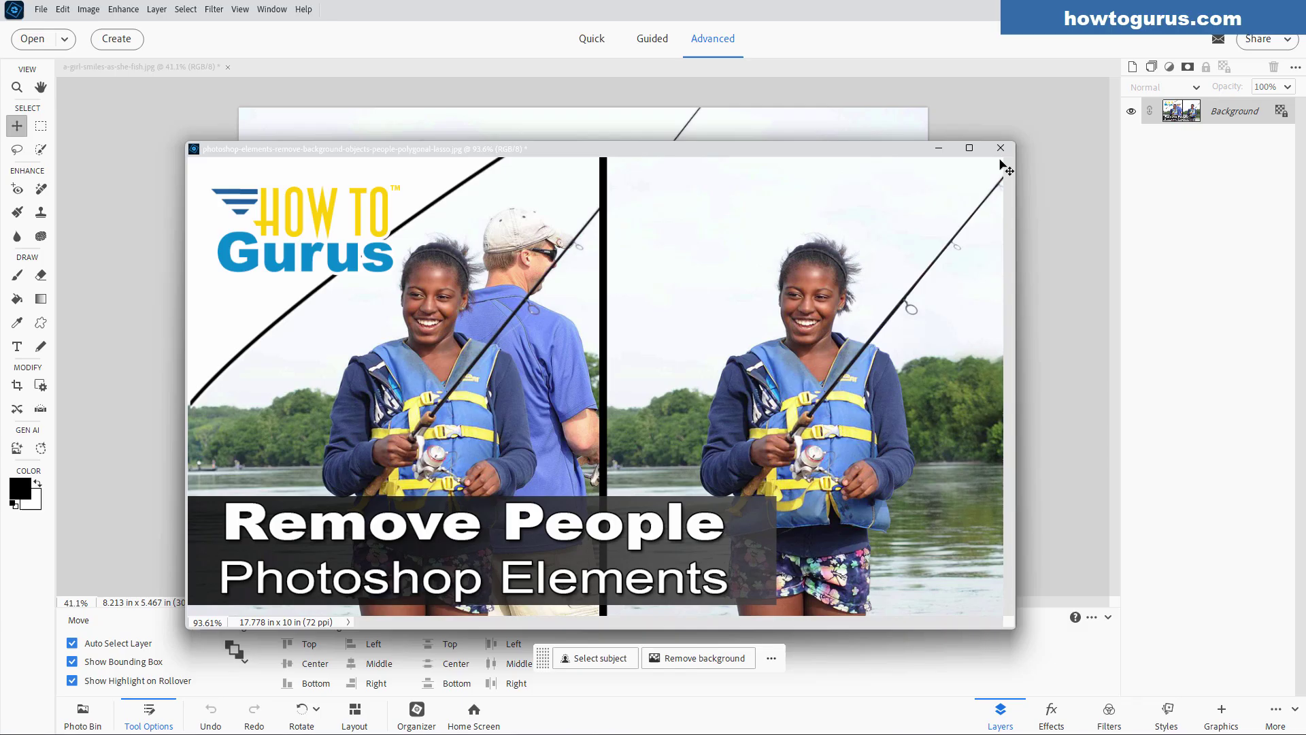
pyautogui.click(1002, 146)
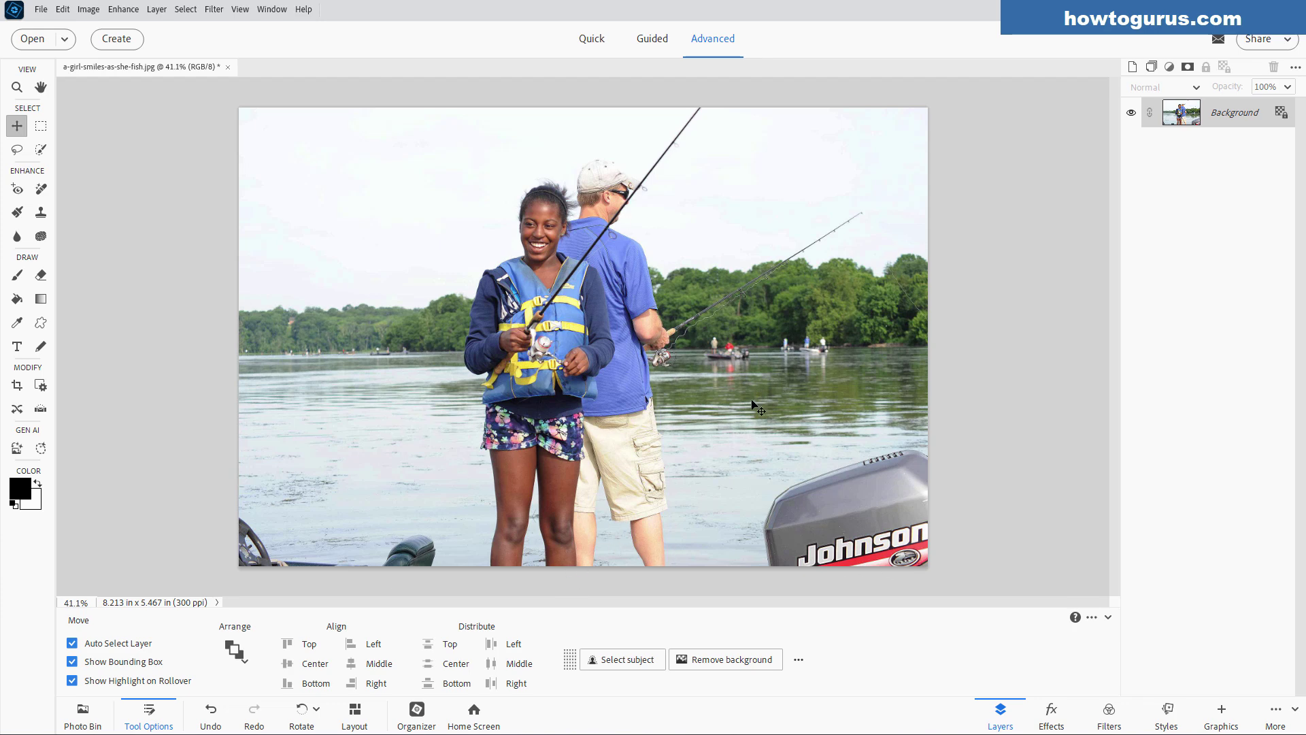
pyautogui.press('ctrl')
pyautogui.scroll(1, 750, 404)
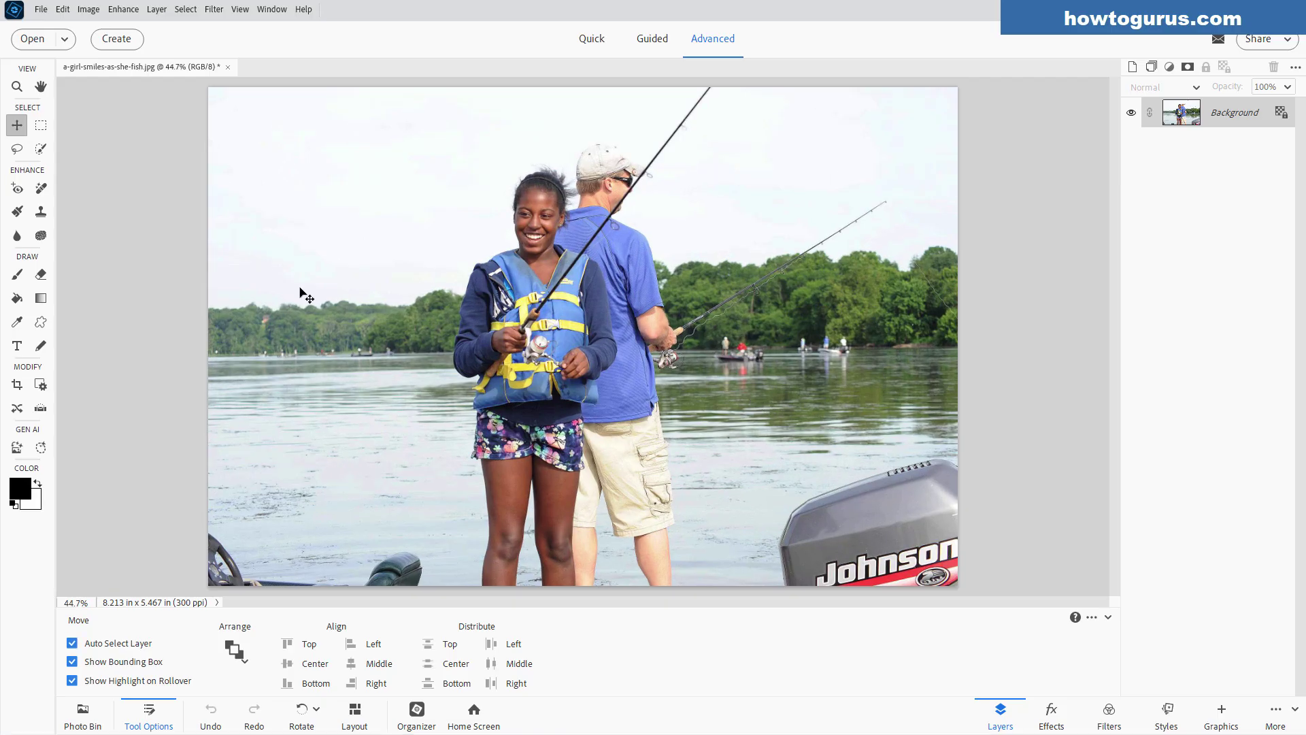
# Erase the far-left boat from the lake background with the Remove Tool.
pyautogui.click(41, 189)
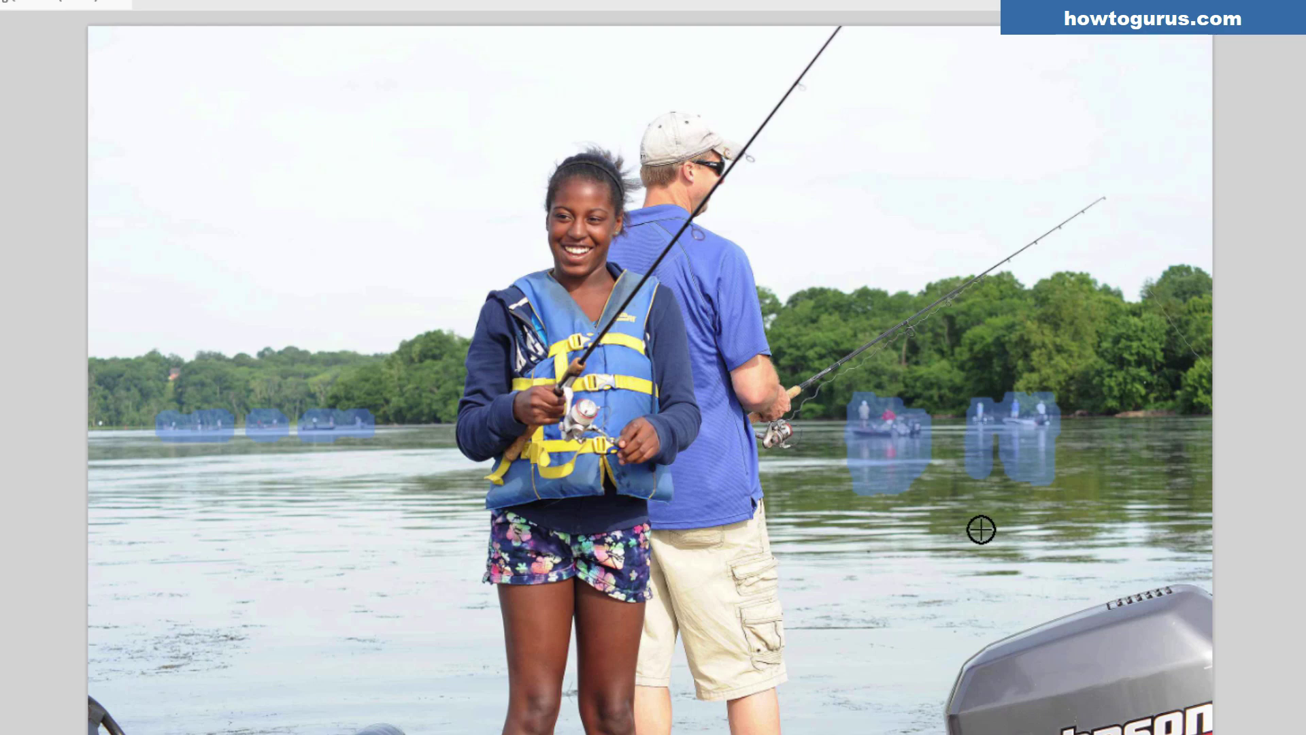
pyautogui.click(106, 423)
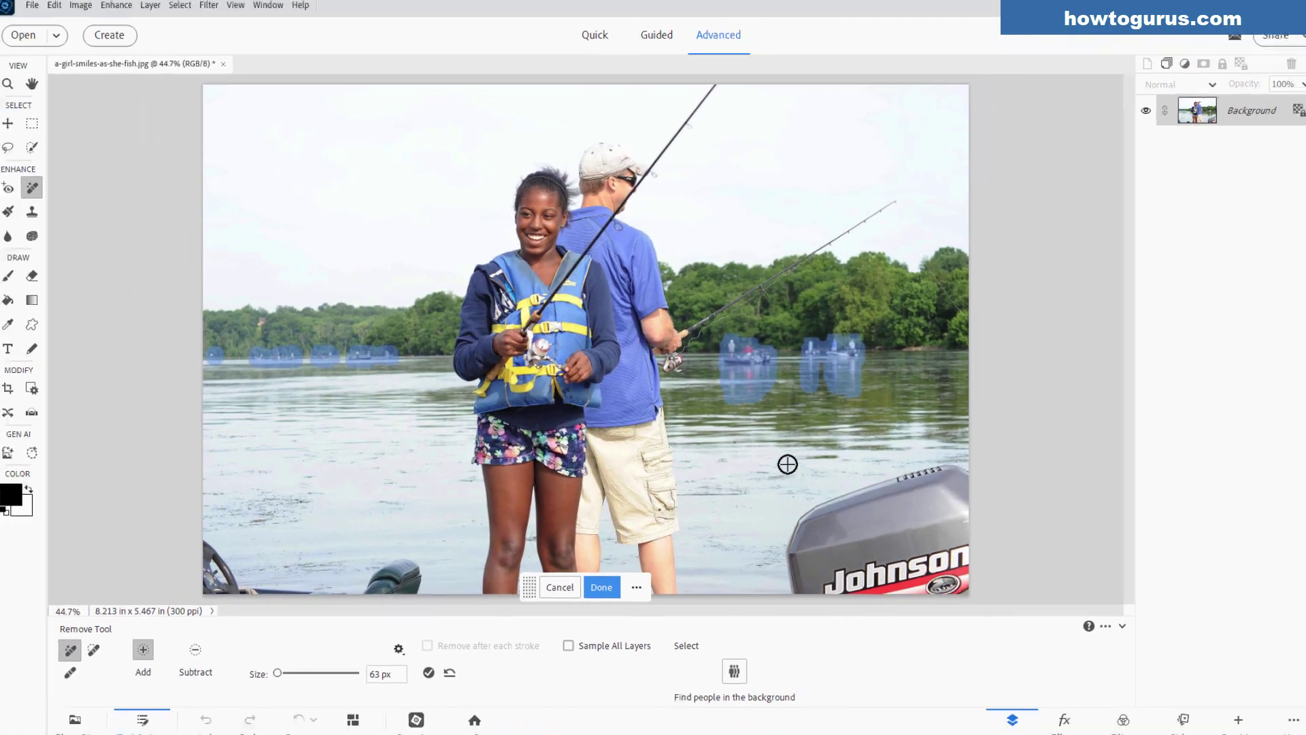
pyautogui.click(602, 579)
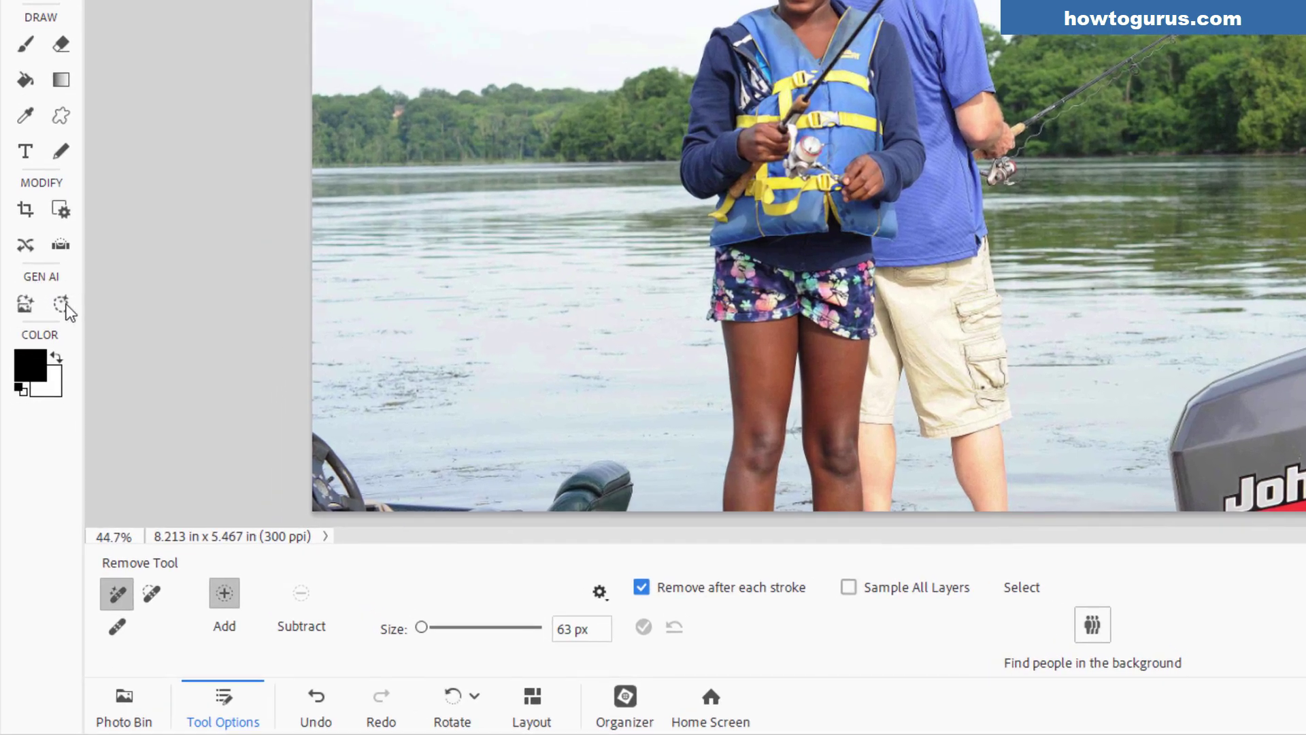
# With Insert Object and a smaller selection brush, mask the man's side, shorts and leg.
pyautogui.click(61, 304)
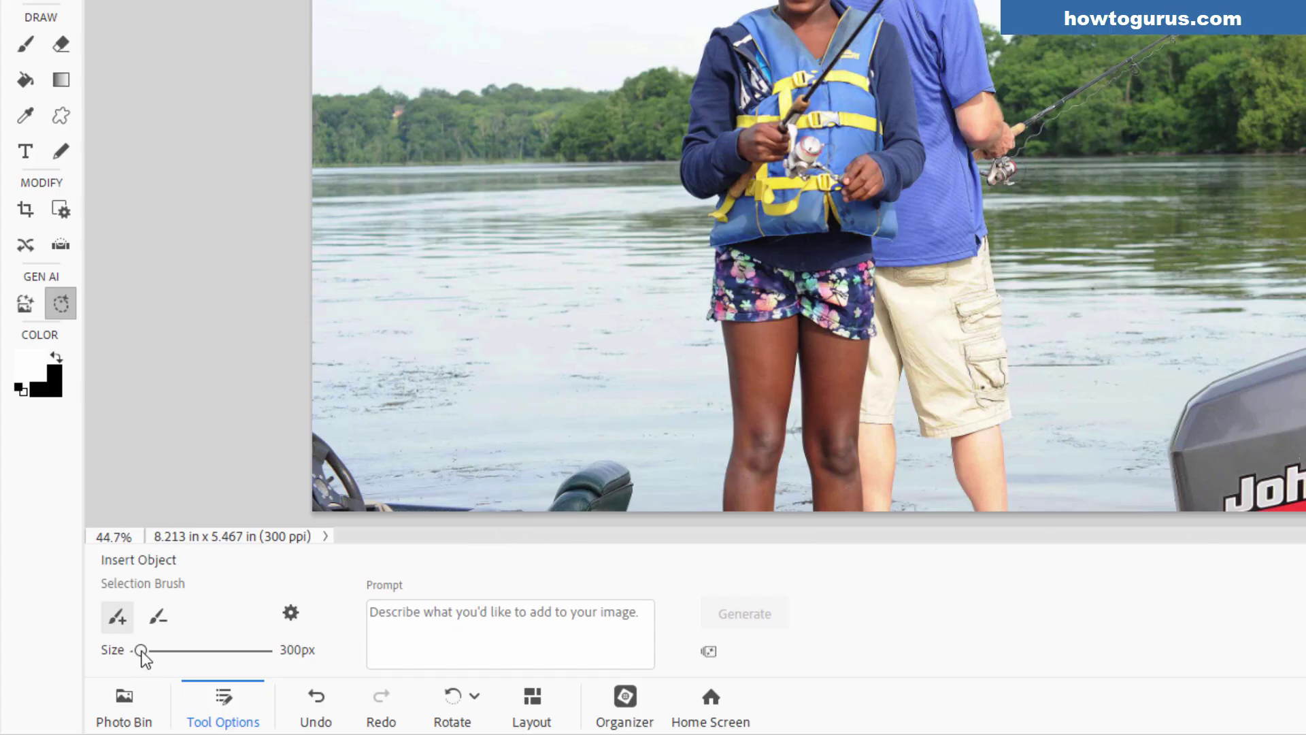
pyautogui.moveTo(141, 651)
pyautogui.mouseDown()
pyautogui.moveTo(263, 652)
pyautogui.moveTo(141, 651)
pyautogui.mouseUp()
pyautogui.moveTo(971, 213)
pyautogui.mouseDown()
pyautogui.moveTo(998, 476)
pyautogui.moveTo(980, 476)
pyautogui.moveTo(942, 432)
pyautogui.moveTo(920, 368)
pyautogui.moveTo(895, 353)
pyautogui.moveTo(884, 421)
pyautogui.mouseUp()
pyautogui.moveTo(965, 389)
pyautogui.mouseDown()
pyautogui.moveTo(901, 408)
pyautogui.moveTo(883, 400)
pyautogui.moveTo(885, 507)
pyautogui.mouseUp()
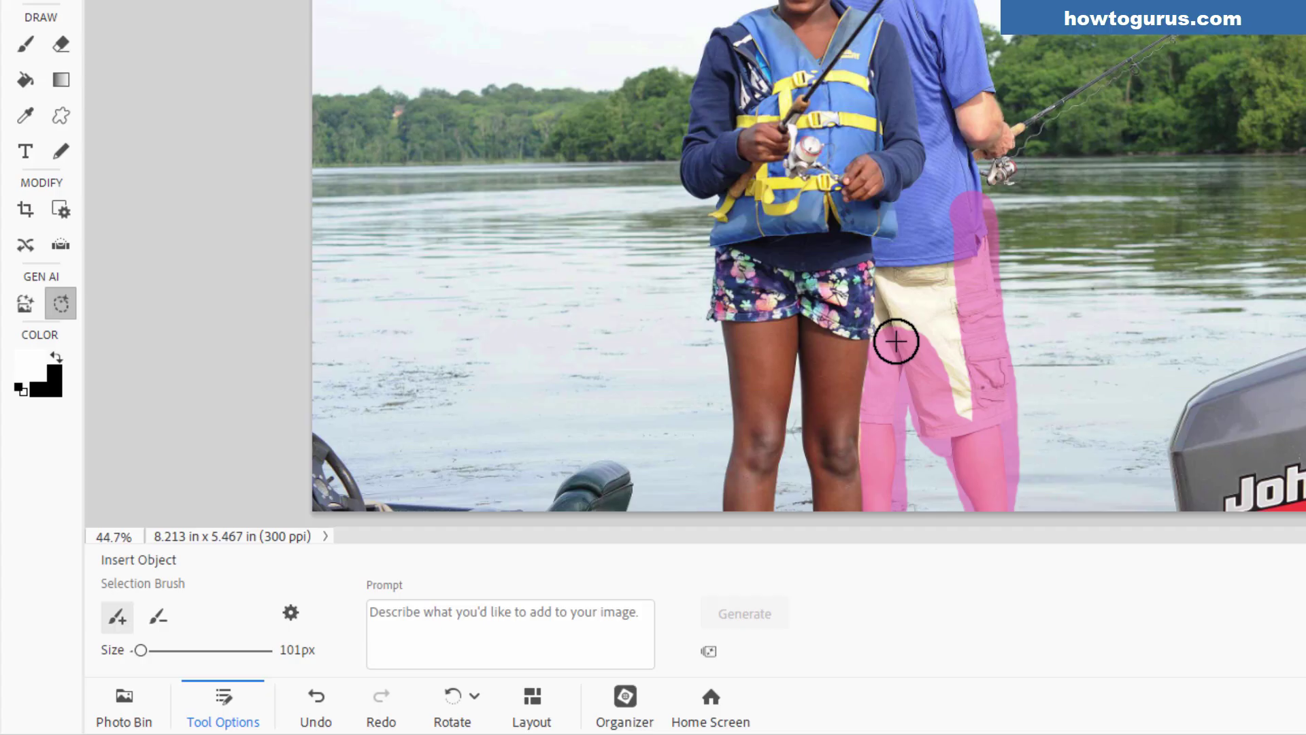
# Mask the beige shorts, then at 23 px extend the mask up the man's waist and shirt.
pyautogui.moveTo(896, 315); pyautogui.dragTo(900, 262)
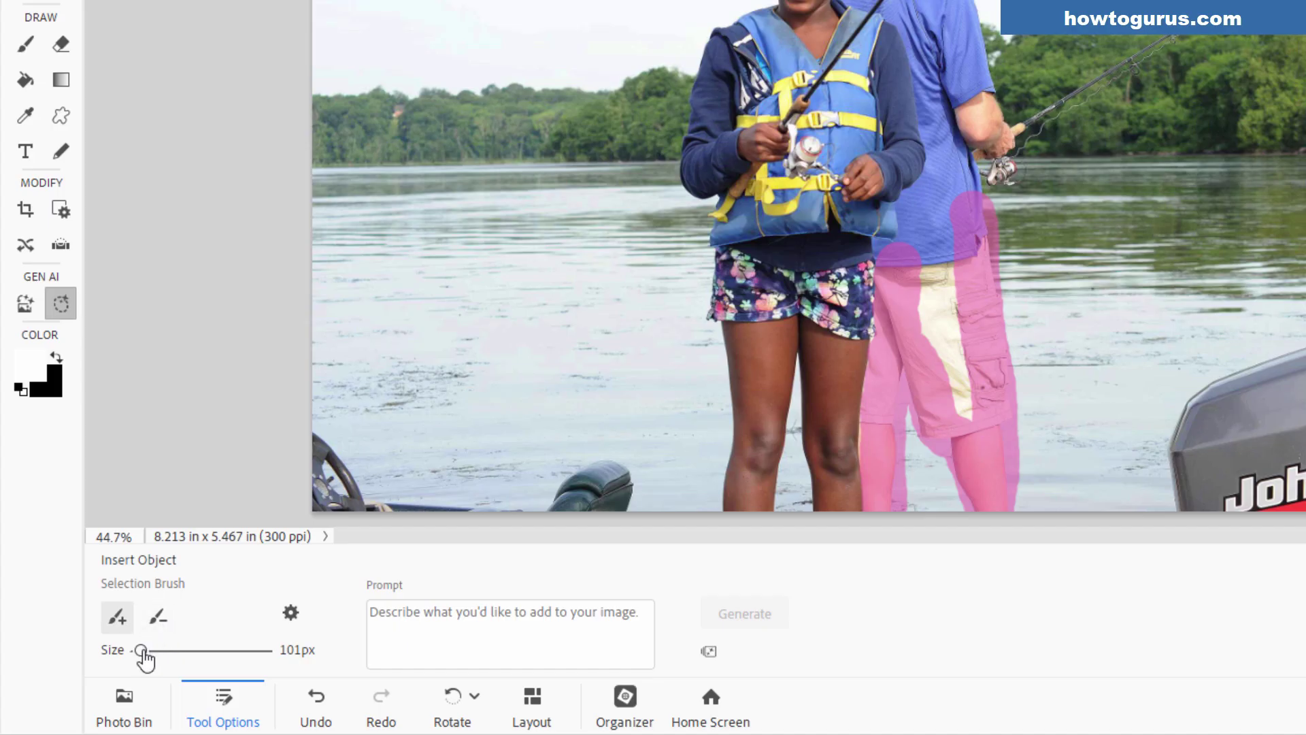
pyautogui.moveTo(141, 650); pyautogui.dragTo(136, 650)
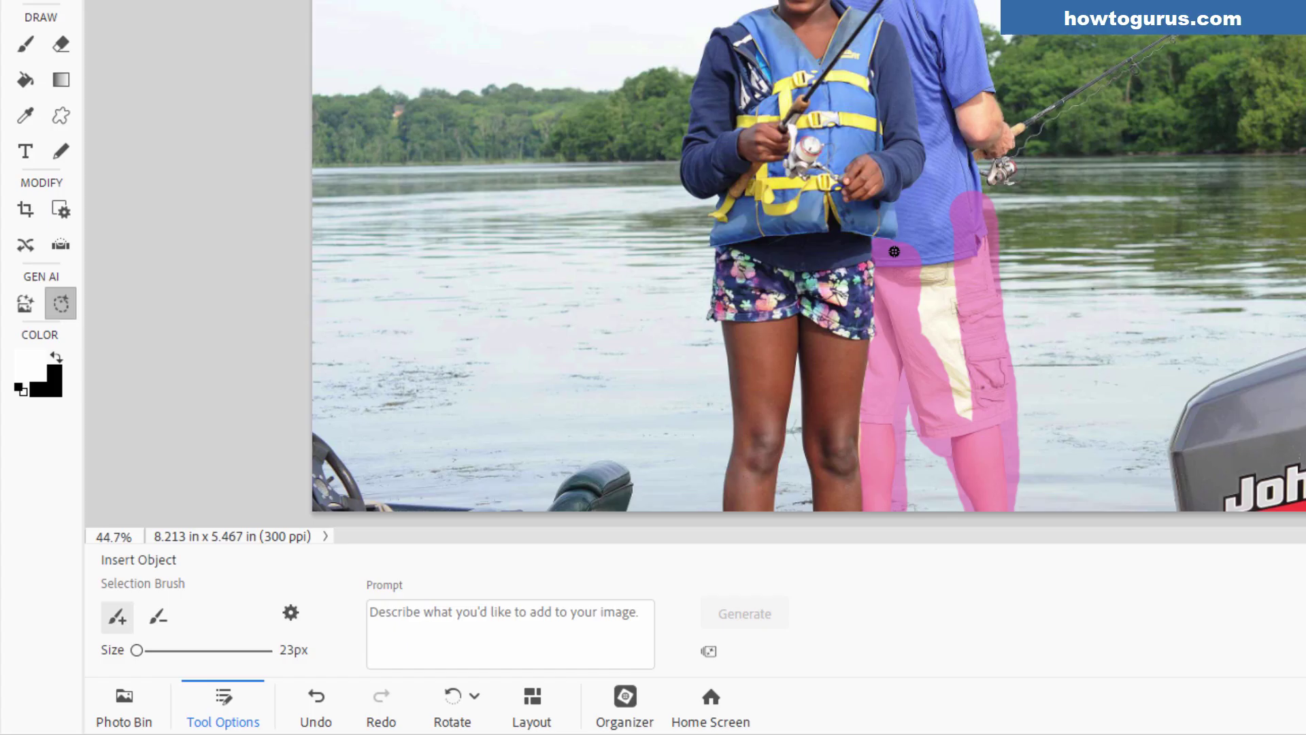
pyautogui.moveTo(894, 245); pyautogui.dragTo(900, 211)
pyautogui.moveTo(921, 110); pyautogui.dragTo(913, 59)
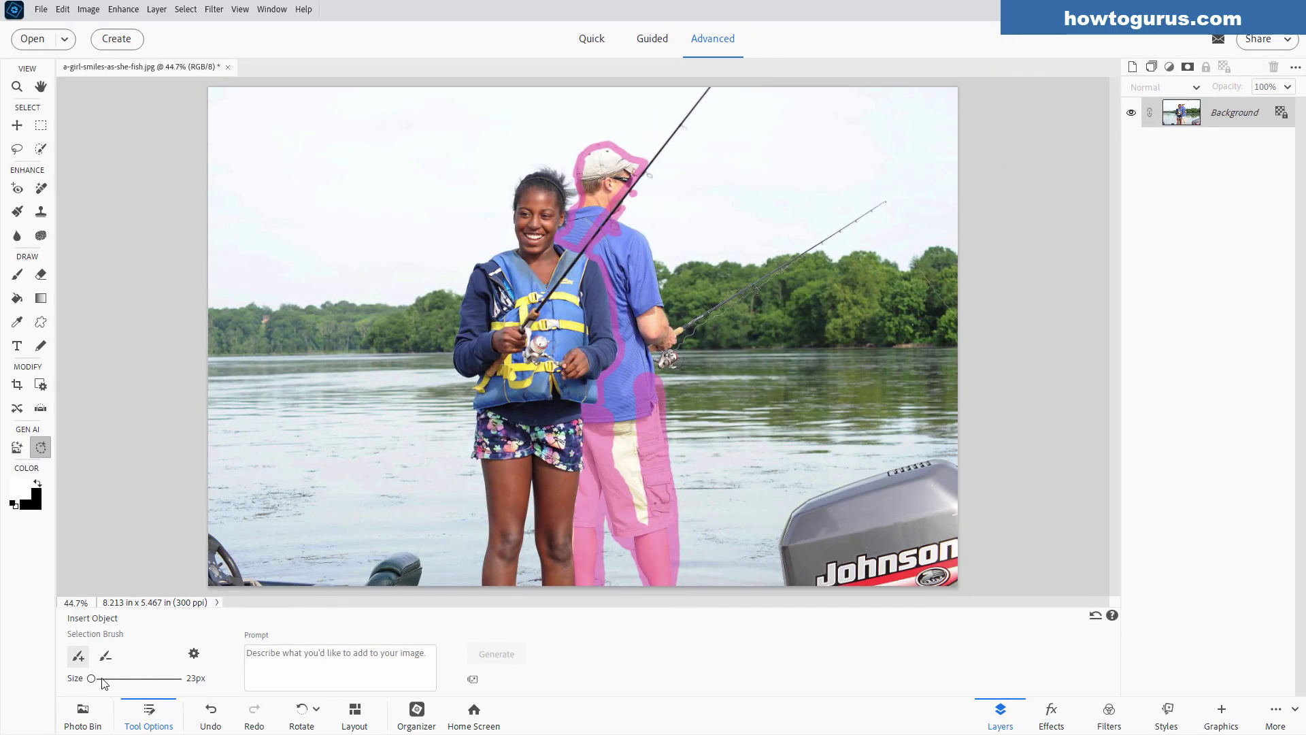
# With a larger brush, mask the man's cap, lower shirt, shorts, the outboard motor and lower-left boat seat.
pyautogui.moveTo(90, 679); pyautogui.dragTo(95, 679)
pyautogui.moveTo(98, 680); pyautogui.dragTo(95, 679)
pyautogui.moveTo(609, 185)
pyautogui.mouseDown()
pyautogui.moveTo(576, 235)
pyautogui.moveTo(628, 250)
pyautogui.moveTo(625, 234)
pyautogui.moveTo(607, 251)
pyautogui.moveTo(641, 256)
pyautogui.moveTo(661, 323)
pyautogui.moveTo(653, 288)
pyautogui.moveTo(629, 264)
pyautogui.moveTo(629, 283)
pyautogui.moveTo(620, 272)
pyautogui.moveTo(633, 399)
pyautogui.moveTo(673, 333)
pyautogui.moveTo(665, 305)
pyautogui.moveTo(655, 387)
pyautogui.moveTo(698, 330)
pyautogui.moveTo(686, 336)
pyautogui.moveTo(898, 202)
pyautogui.mouseUp()
pyautogui.moveTo(668, 373)
pyautogui.mouseDown()
pyautogui.moveTo(621, 383)
pyautogui.moveTo(615, 405)
pyautogui.moveTo(624, 491)
pyautogui.moveTo(647, 511)
pyautogui.moveTo(647, 419)
pyautogui.moveTo(647, 484)
pyautogui.mouseUp()
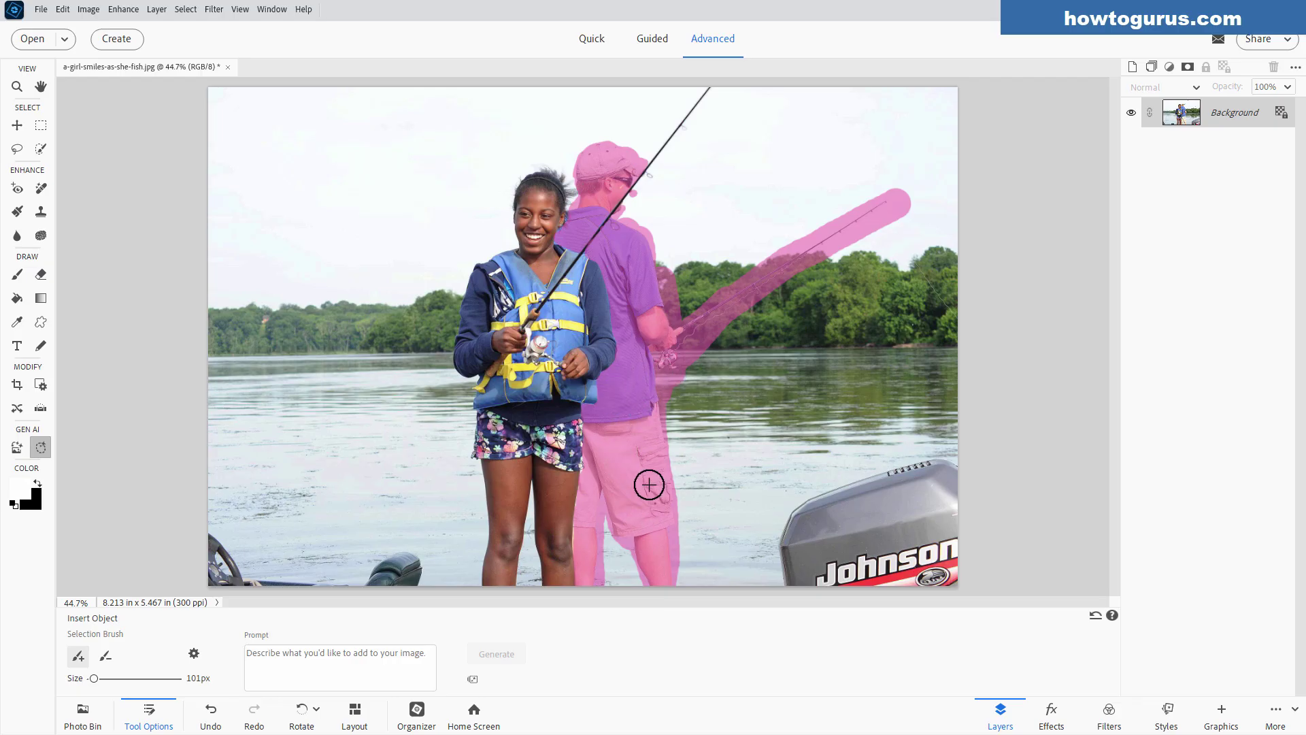
pyautogui.moveTo(796, 584)
pyautogui.mouseDown()
pyautogui.moveTo(796, 513)
pyautogui.moveTo(931, 464)
pyautogui.moveTo(957, 474)
pyautogui.moveTo(816, 526)
pyautogui.moveTo(814, 549)
pyautogui.moveTo(926, 506)
pyautogui.moveTo(965, 515)
pyautogui.moveTo(836, 539)
pyautogui.moveTo(775, 570)
pyautogui.moveTo(957, 525)
pyautogui.moveTo(922, 560)
pyautogui.moveTo(812, 596)
pyautogui.moveTo(963, 579)
pyautogui.mouseUp()
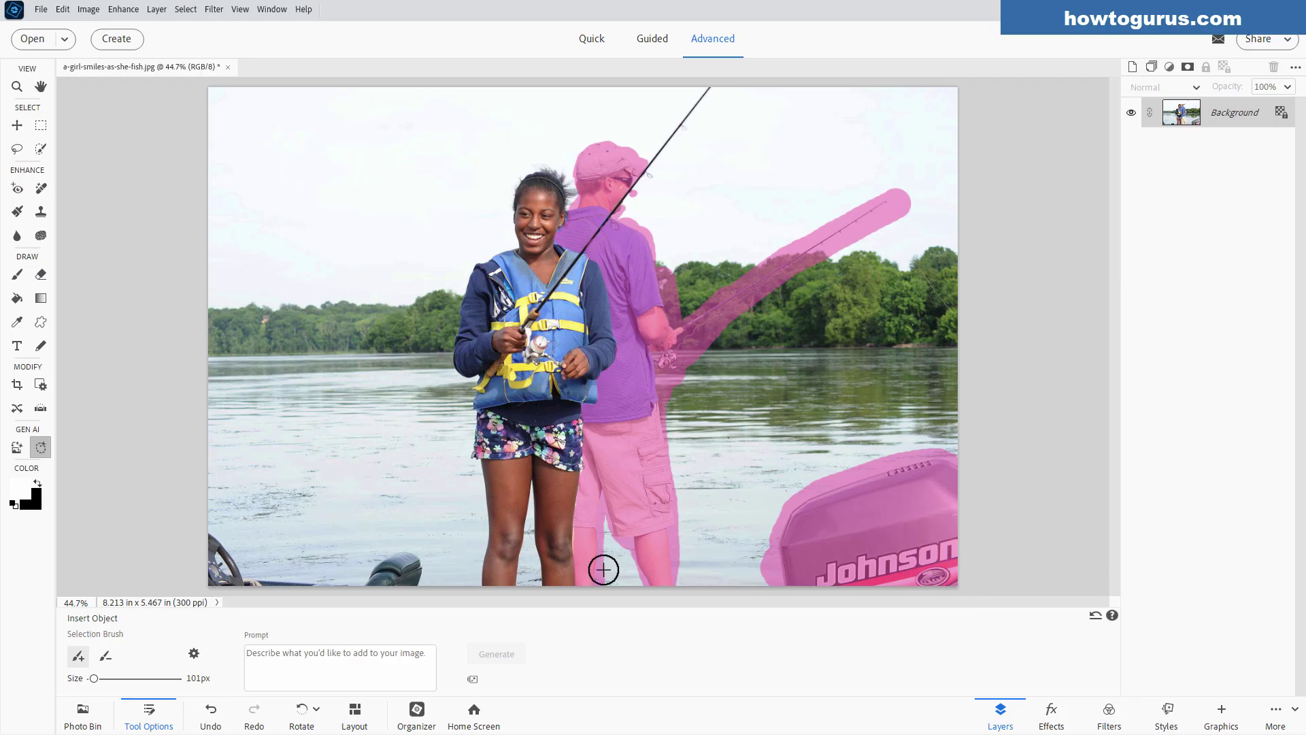
pyautogui.moveTo(422, 561)
pyautogui.mouseDown()
pyautogui.moveTo(370, 582)
pyautogui.moveTo(400, 577)
pyautogui.moveTo(247, 581)
pyautogui.moveTo(209, 542)
pyautogui.moveTo(227, 584)
pyautogui.moveTo(213, 538)
pyautogui.mouseUp()
# Generate a replacement for the masked area from the prompt 'girl fishing on a peaceful lake'.
pyautogui.click(410, 647)
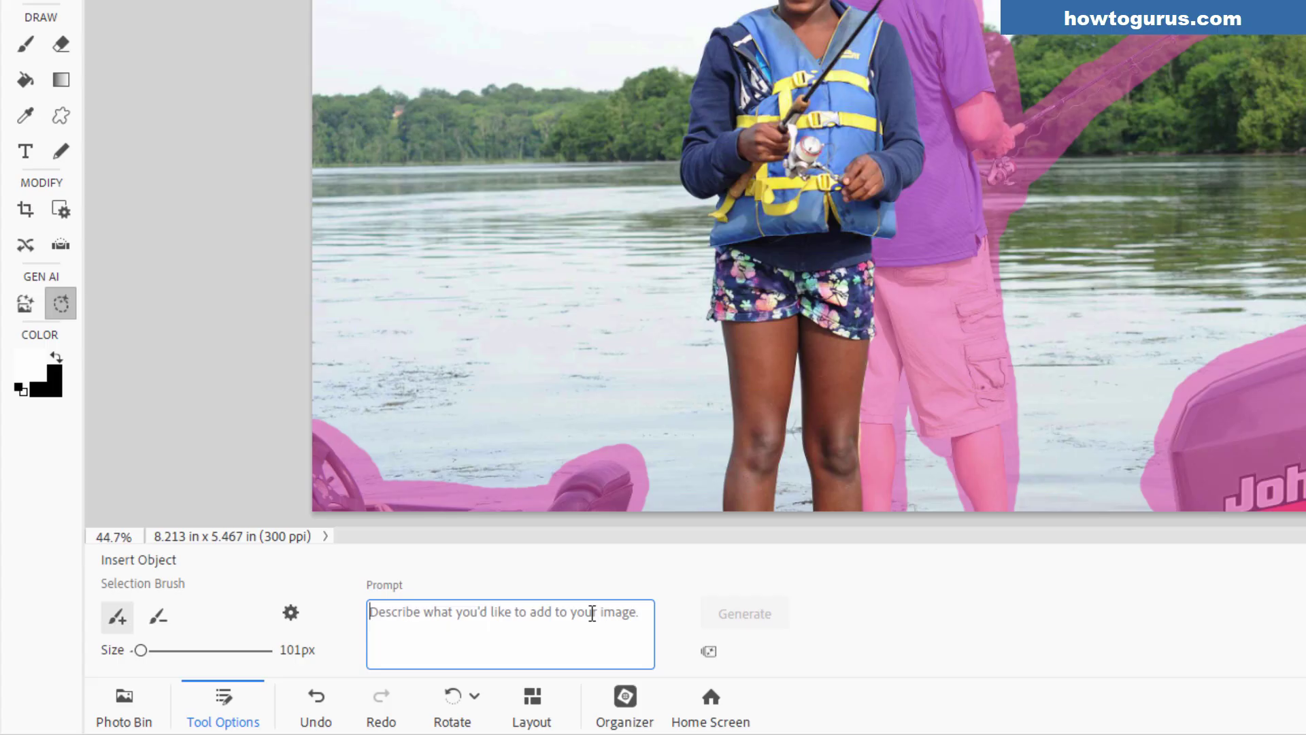
pyautogui.write('girl fi')
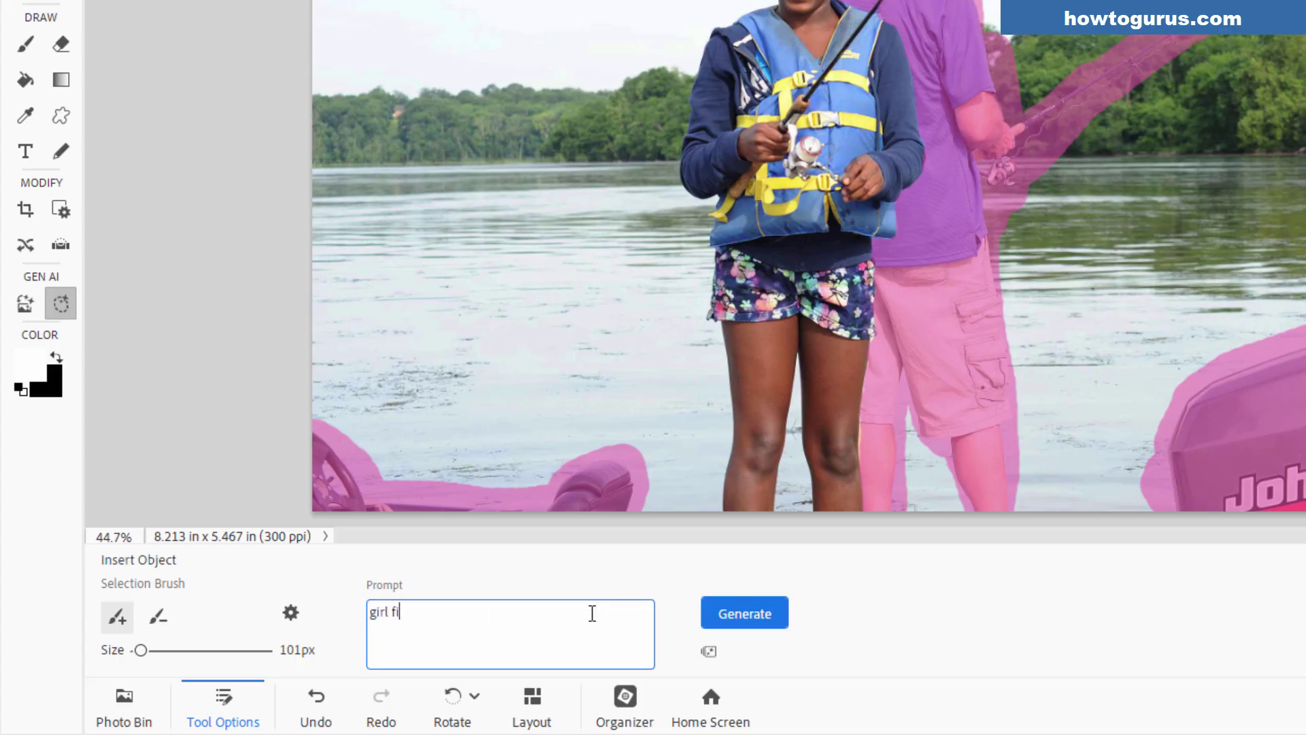
pyautogui.write('shing on a peaceful lake')
pyautogui.click(778, 615)
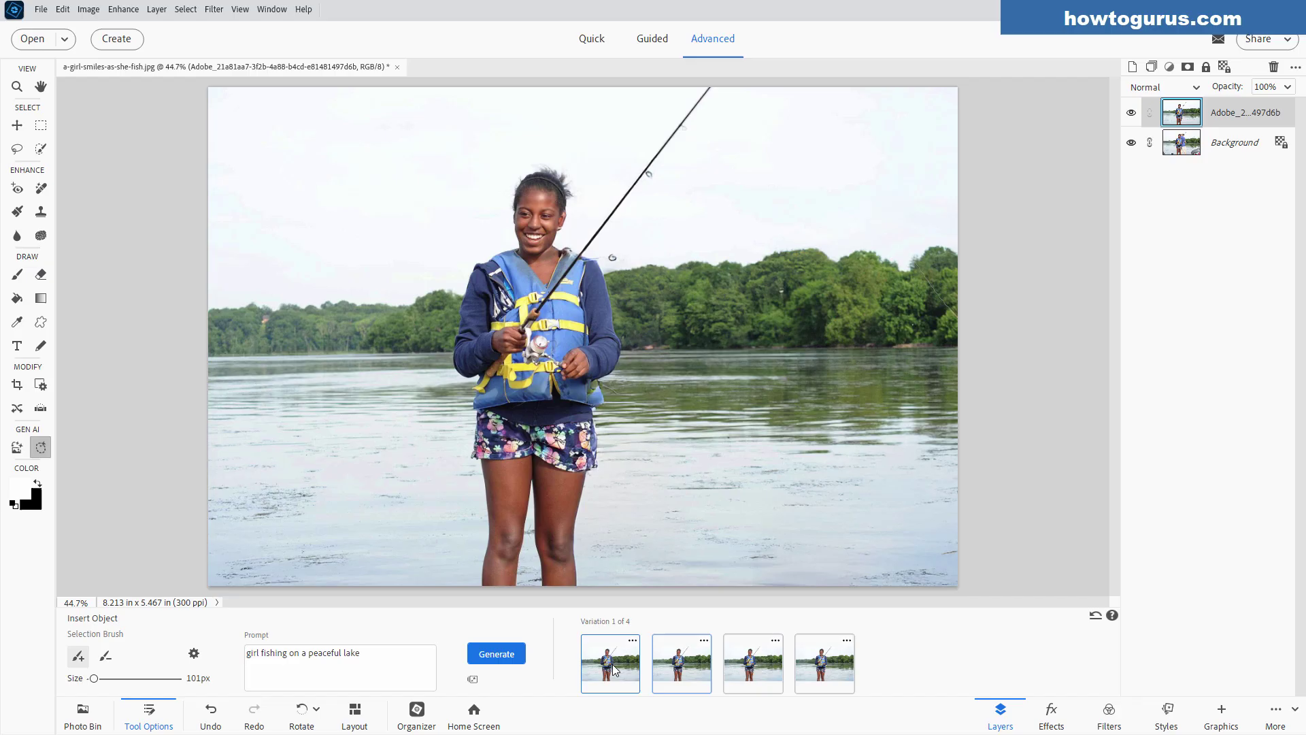
# Compare the generated variations against the original and choose Variation 4.
pyautogui.click(686, 664)
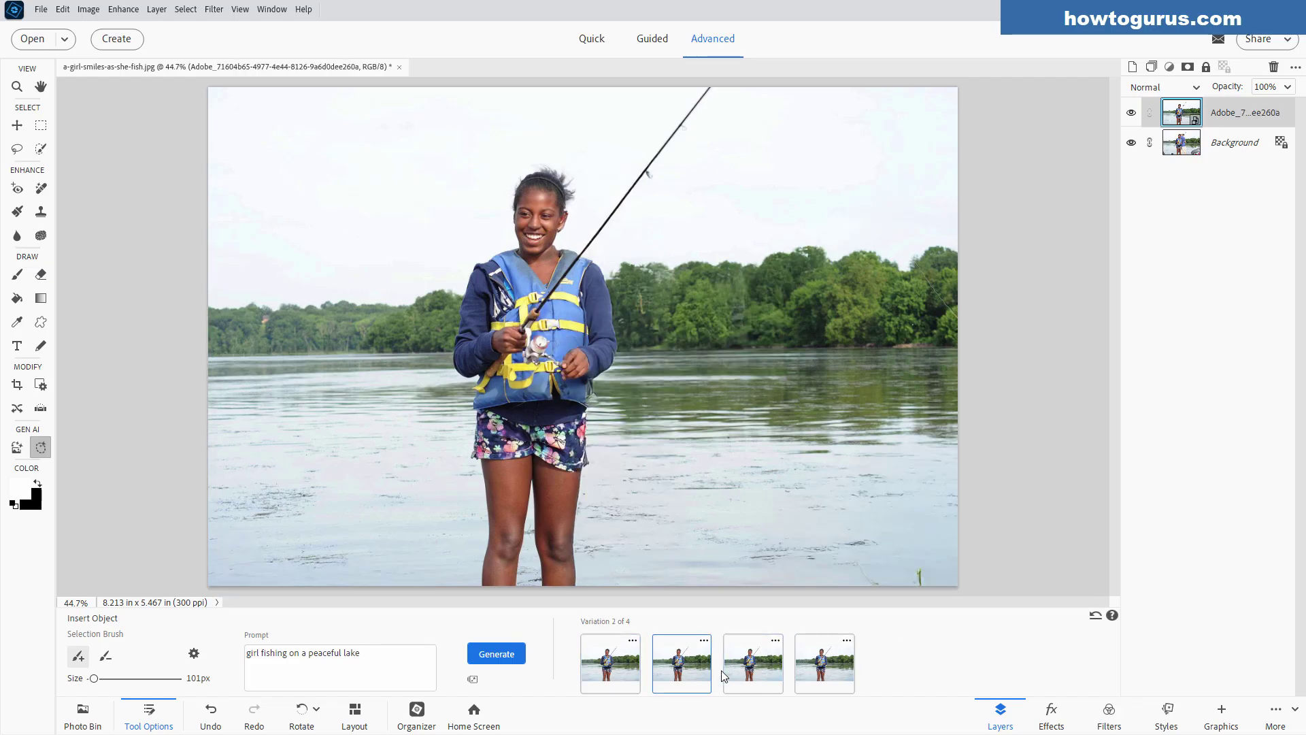
pyautogui.click(748, 670)
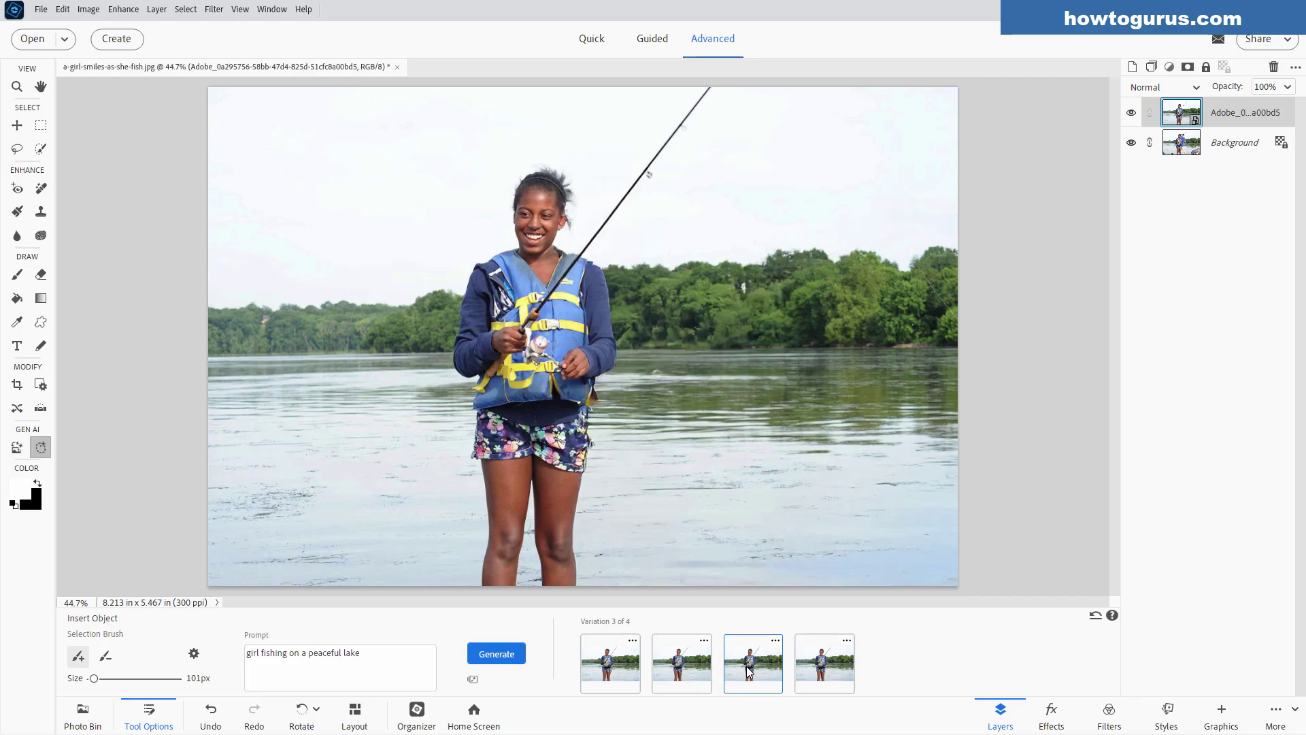
pyautogui.click(823, 667)
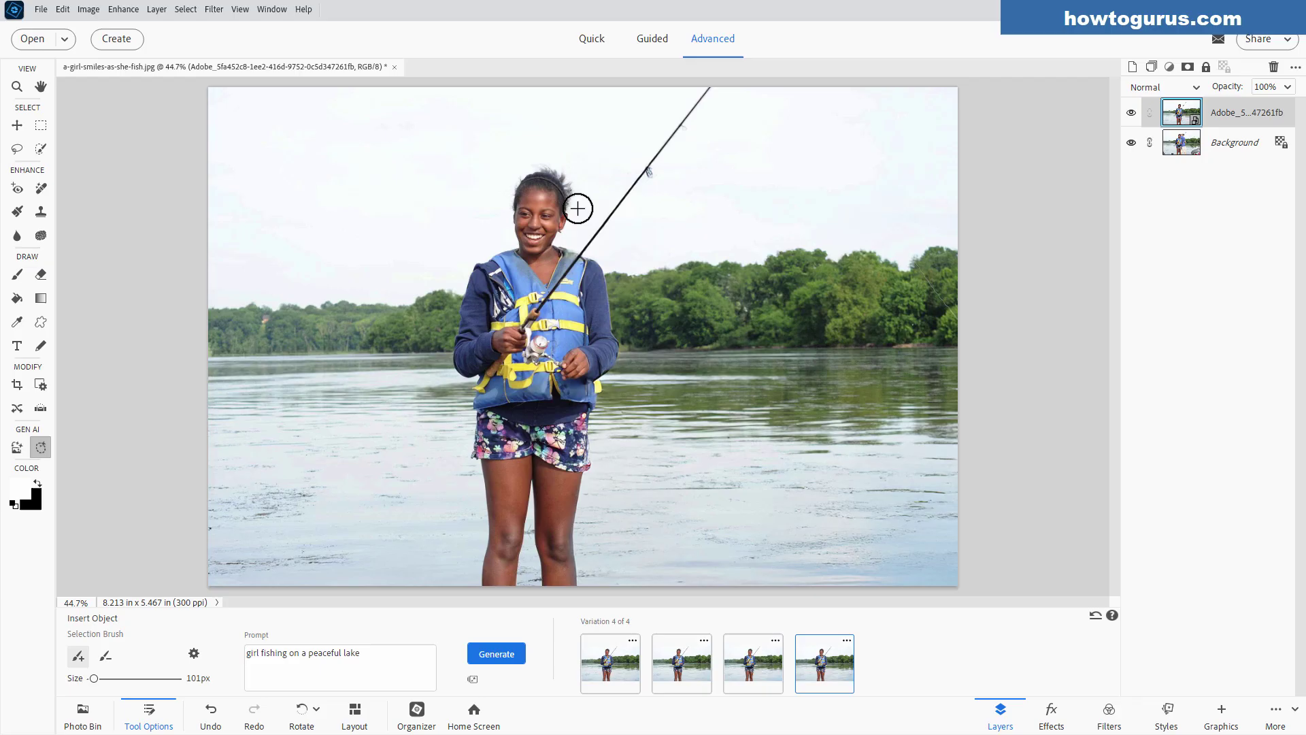
pyautogui.click(763, 656)
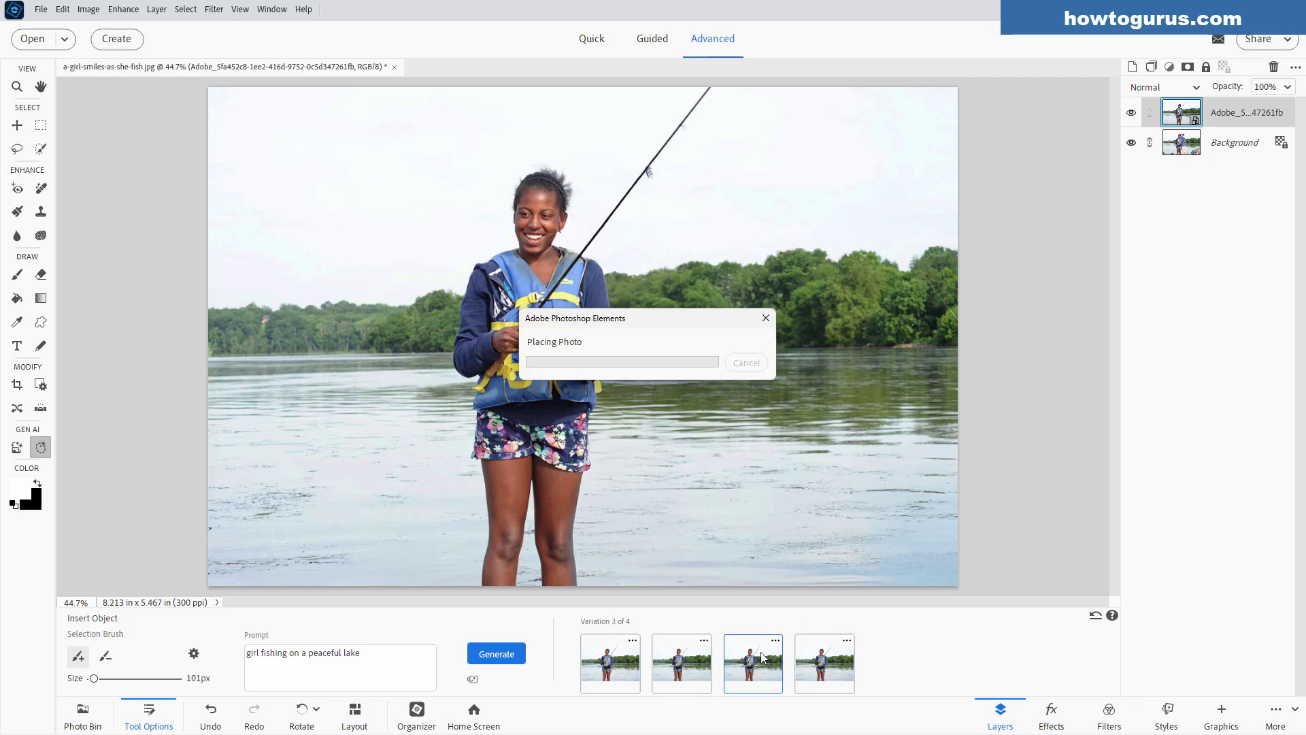
pyautogui.click(1131, 113)
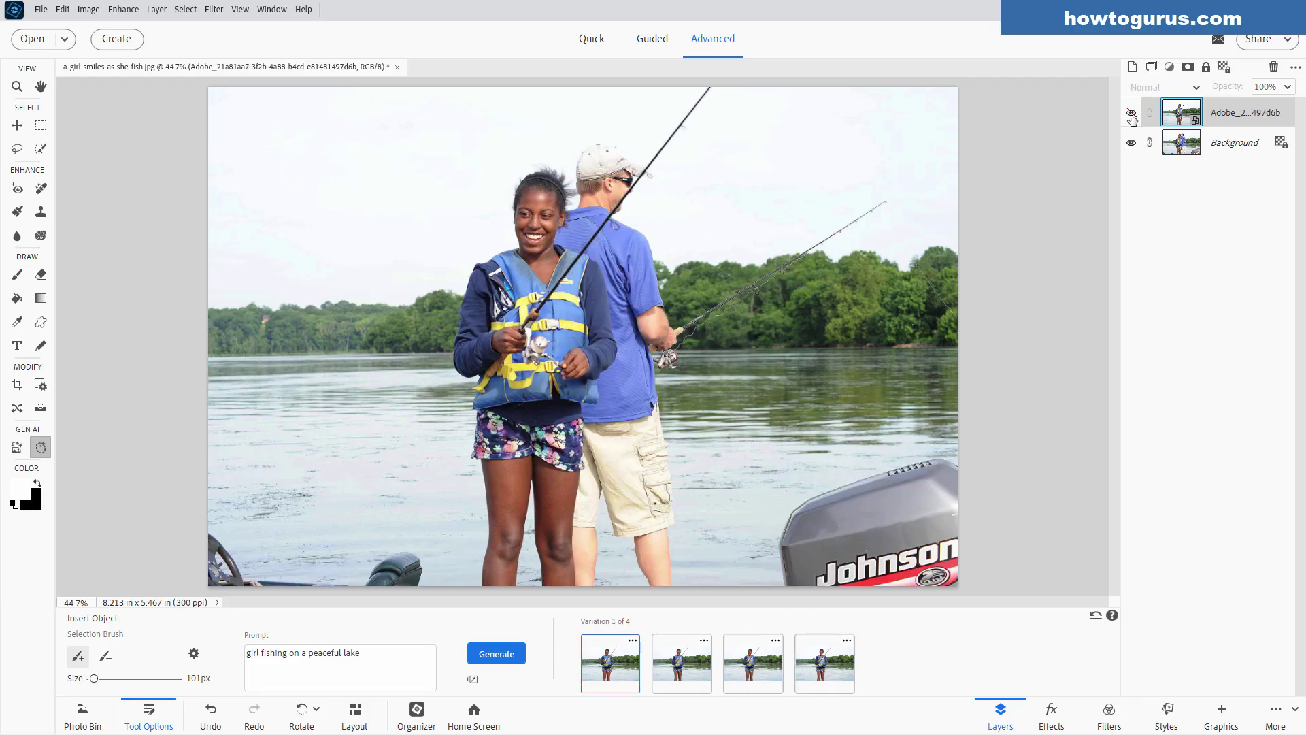
pyautogui.click(1131, 113)
pyautogui.click(1131, 113)
pyautogui.click(1131, 113)
pyautogui.click(760, 668)
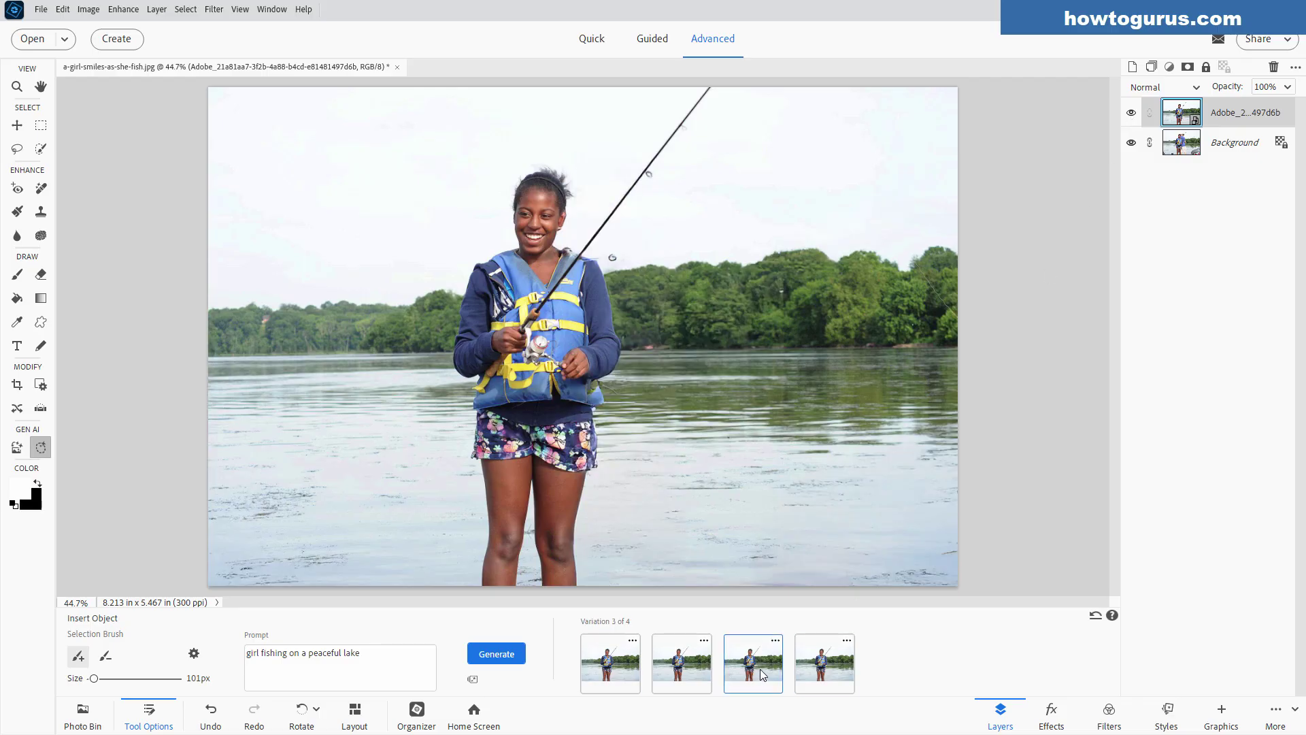
pyautogui.click(808, 672)
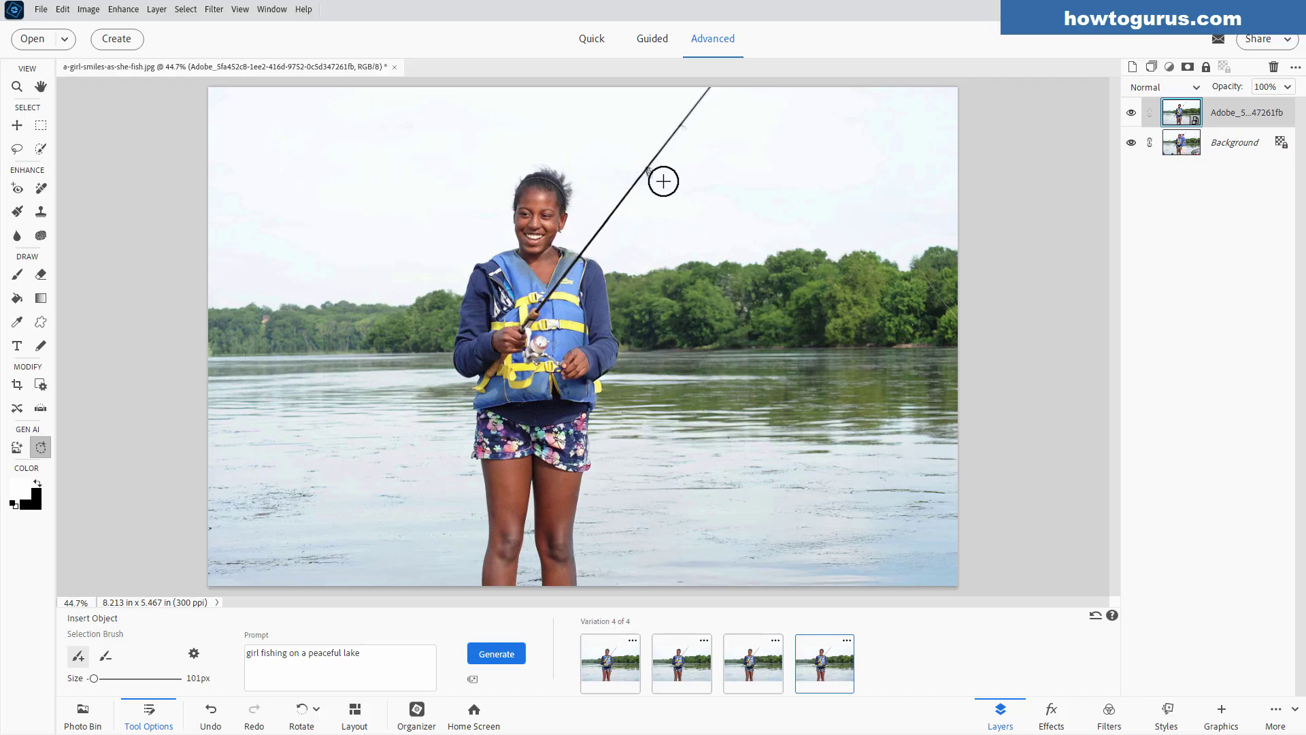
# Add a layer mask to the generated layer and paint black on it with a 35 px brush.
pyautogui.click(1187, 69)
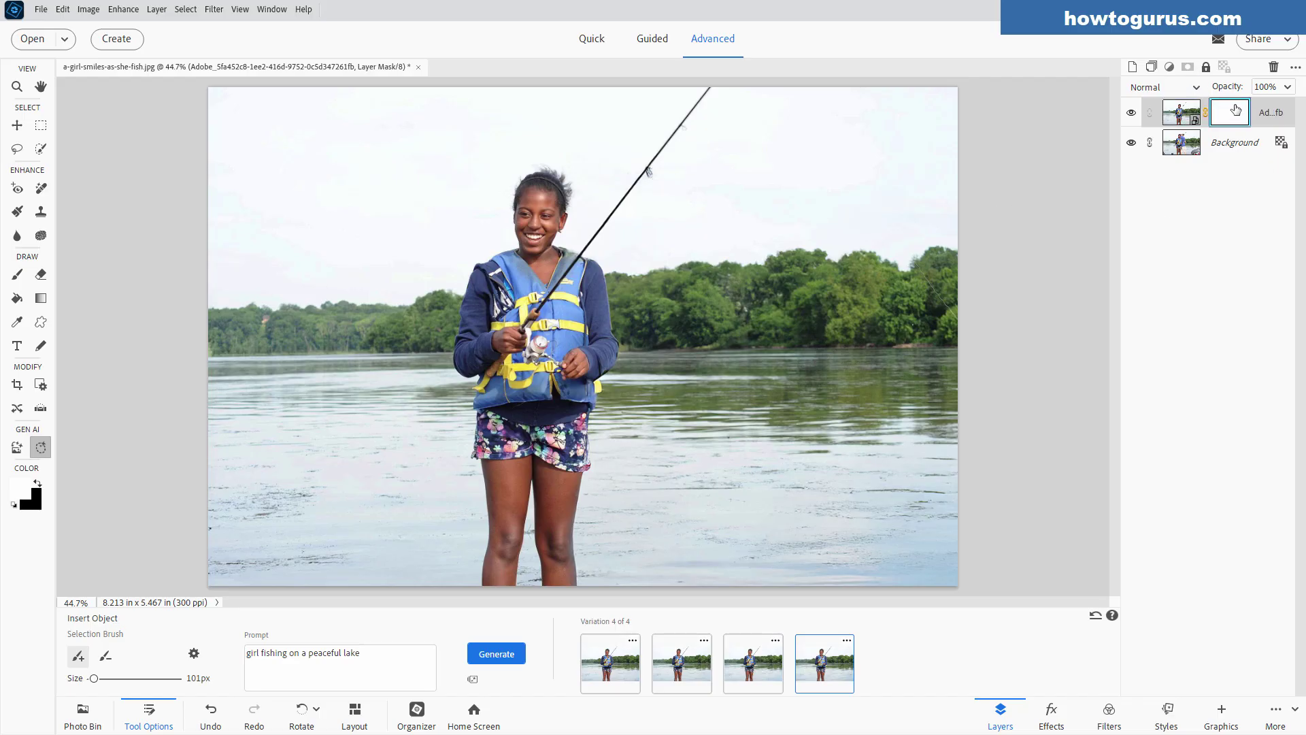
pyautogui.click(37, 483)
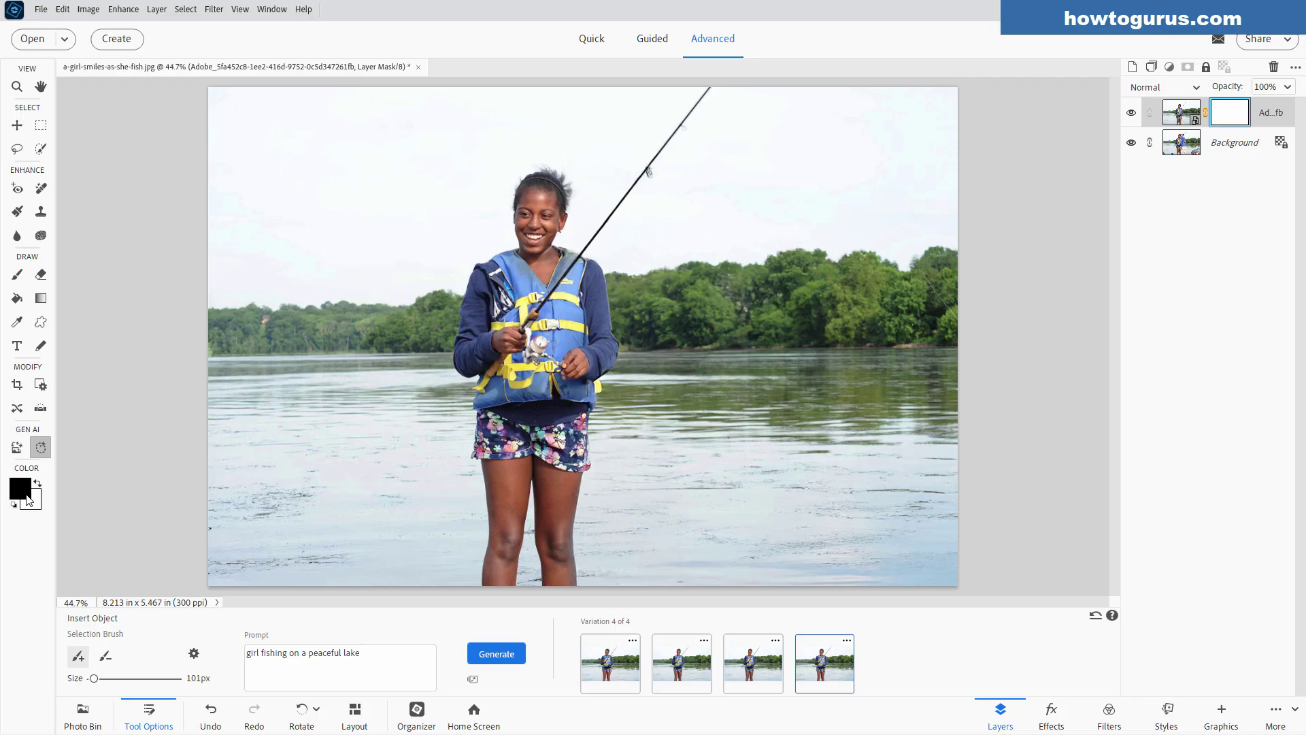
pyautogui.click(23, 275)
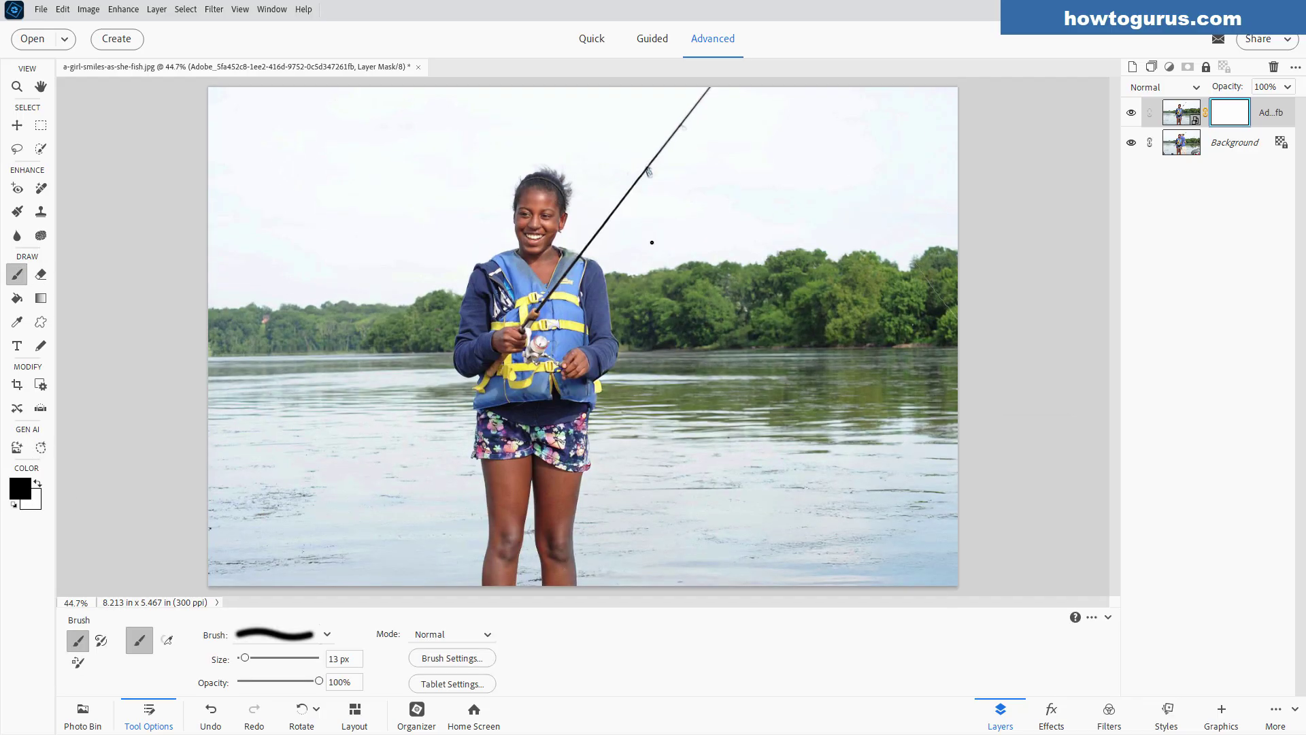
pyautogui.press(']')
pyautogui.press(']')
pyautogui.press(']')
pyautogui.press(']')
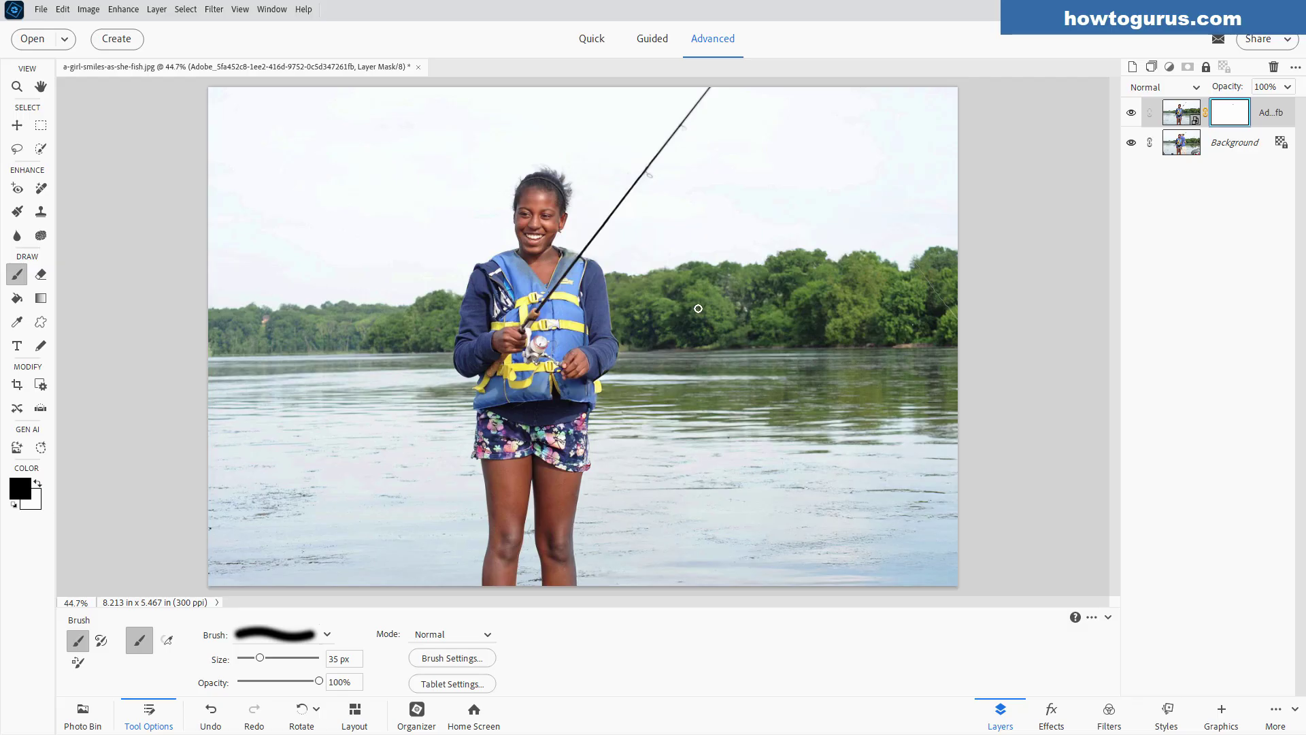
pyautogui.click(1171, 124)
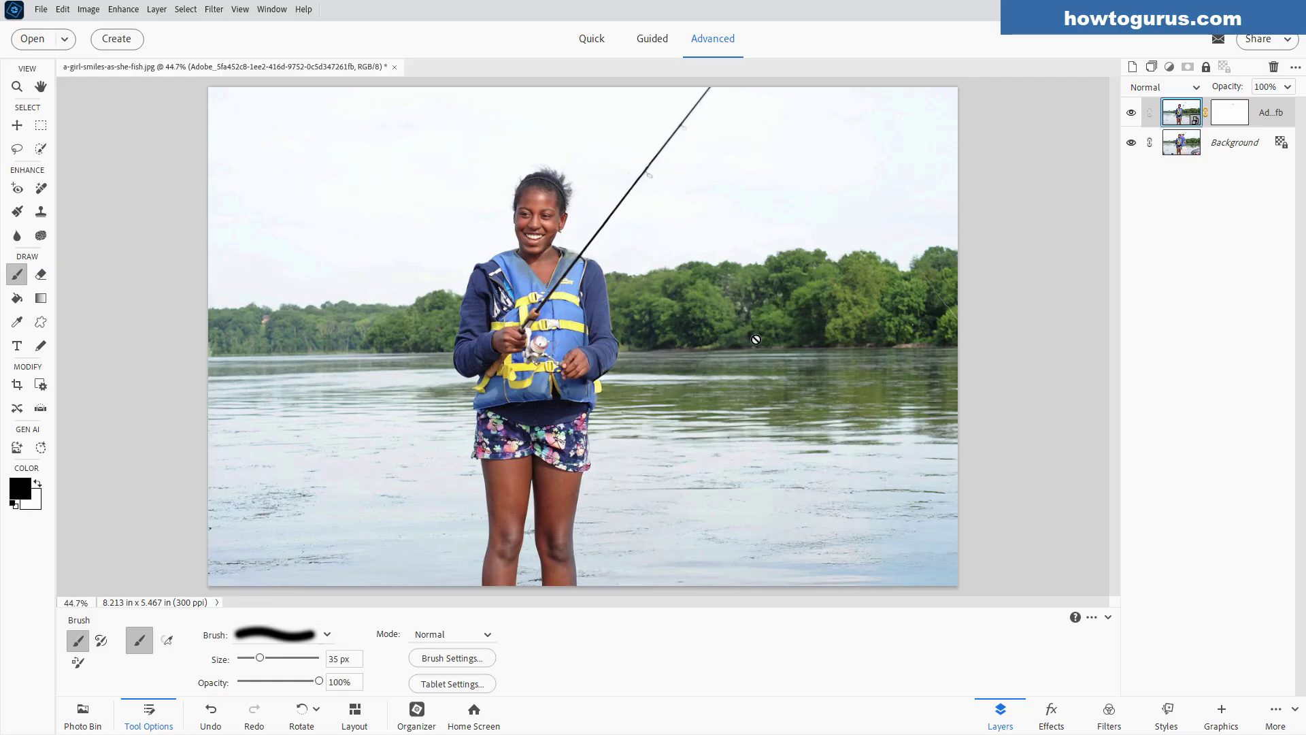
pyautogui.click(41, 448)
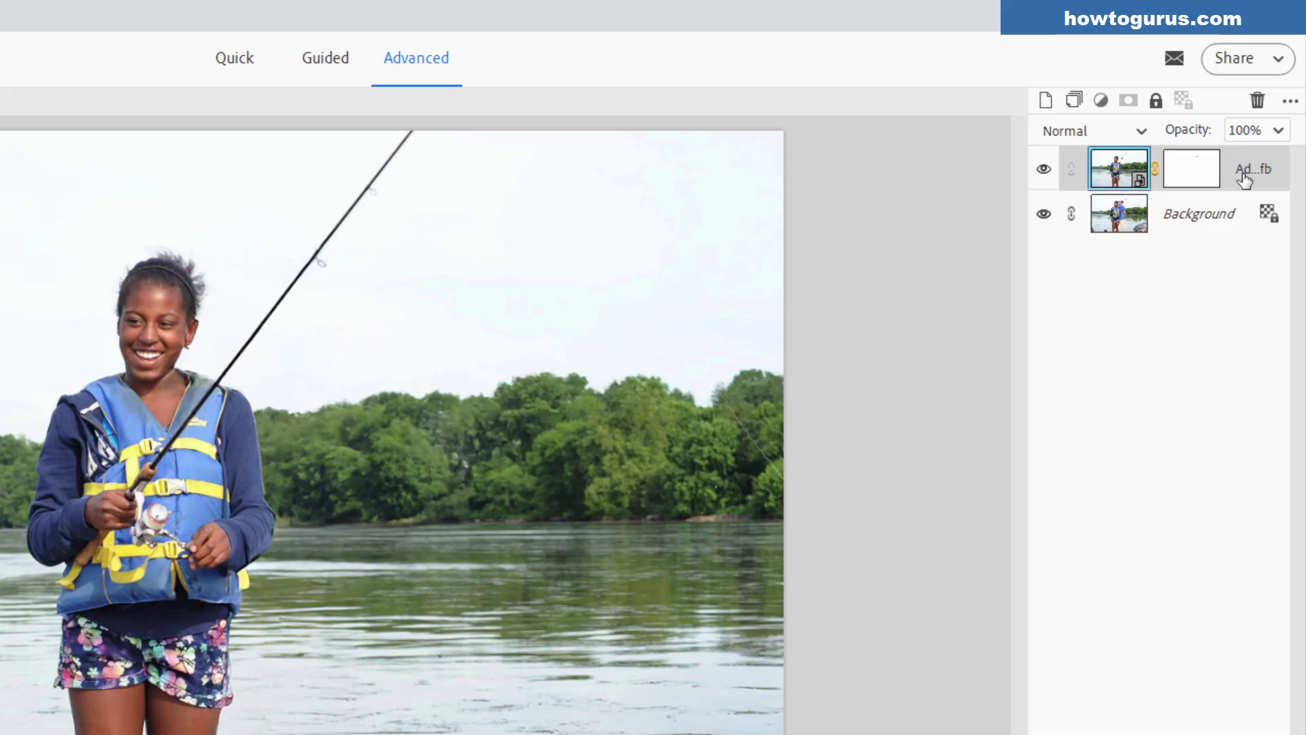
# Simplify the generated top layer into an ordinary pixel layer.
pyautogui.rightClick(1244, 174)
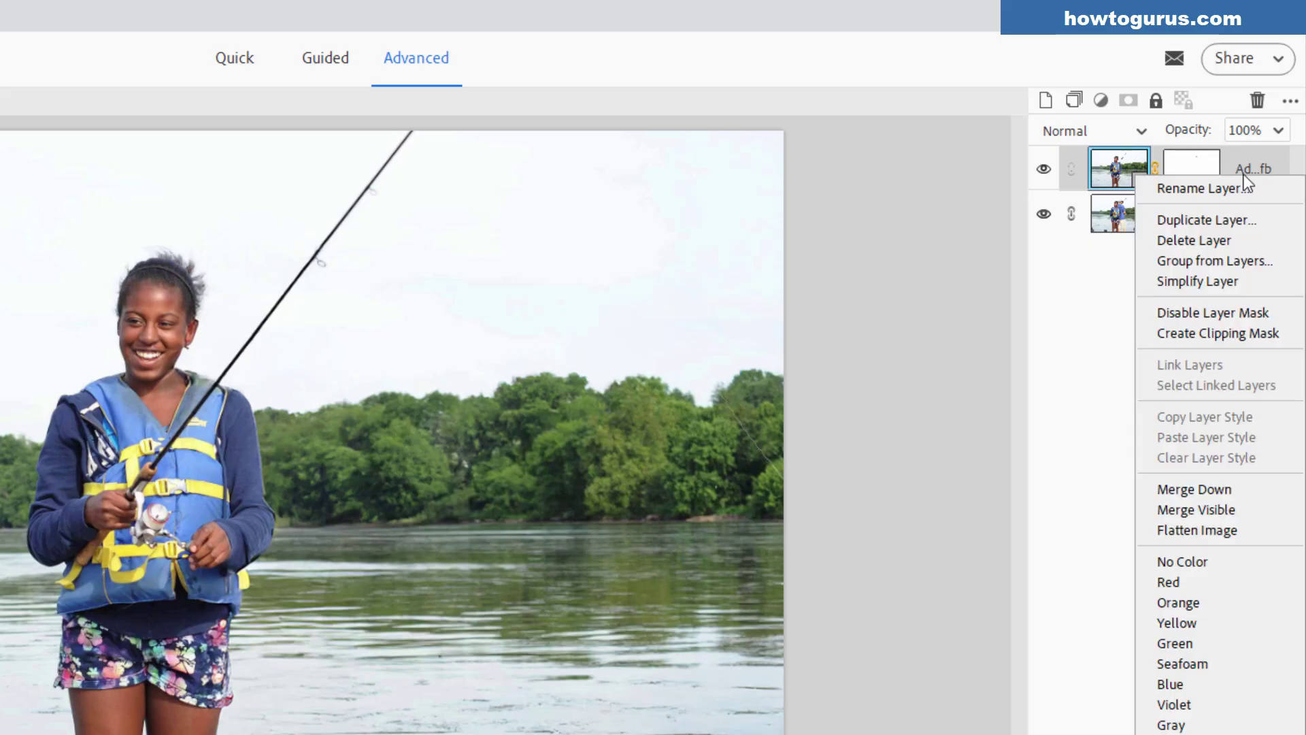
pyautogui.click(1217, 279)
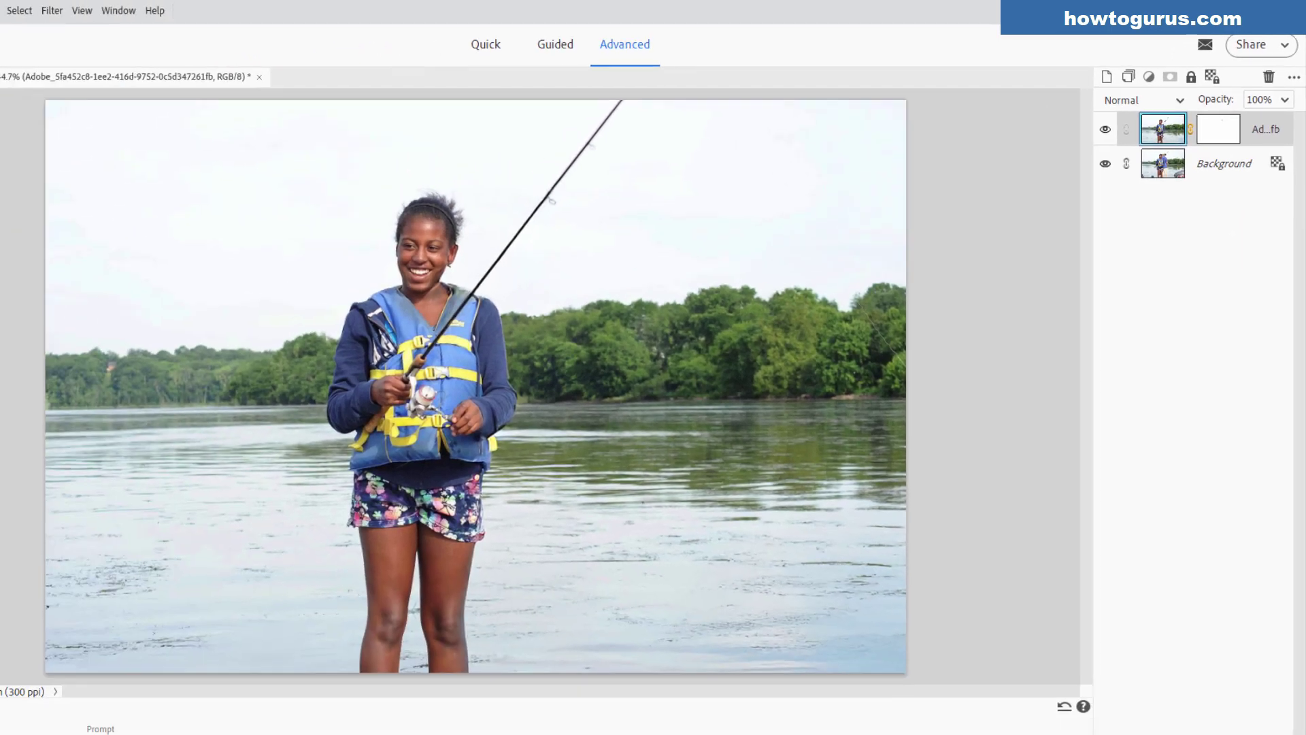
pyautogui.click(41, 447)
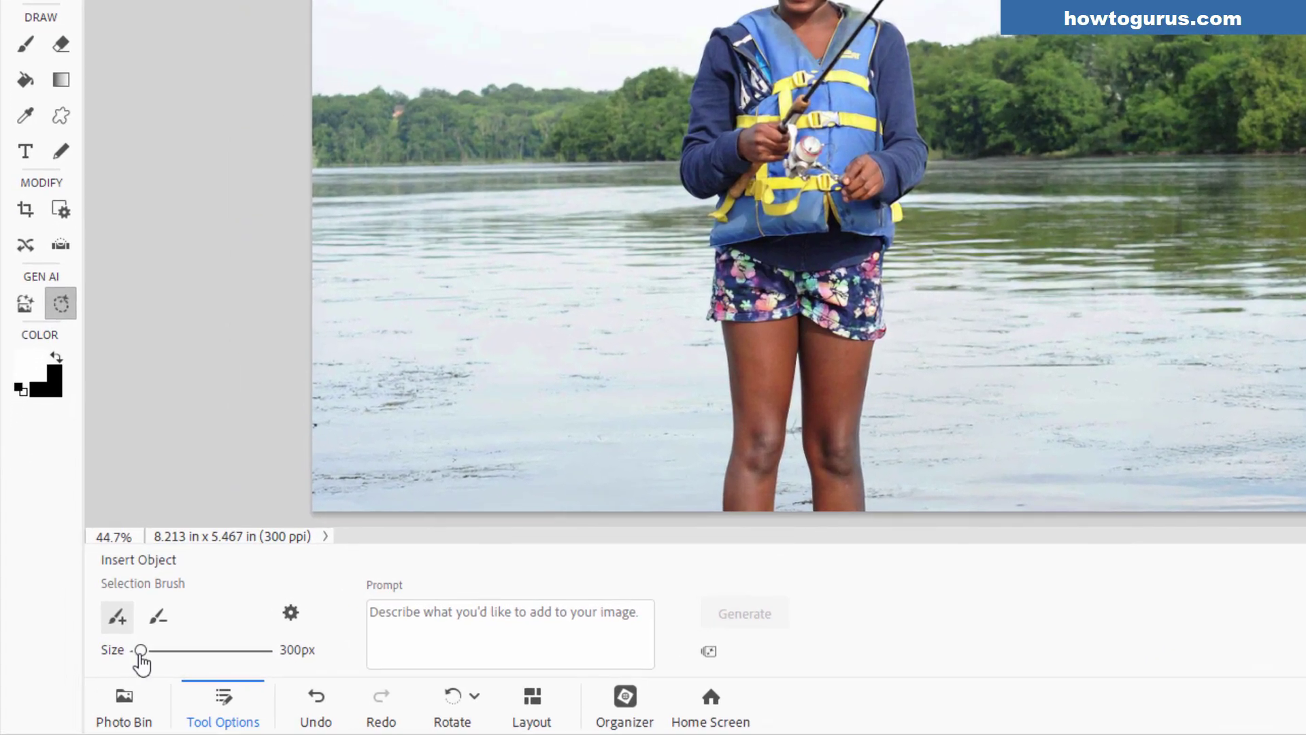
# Mark a thin vertical strip in the upper-right sky at 62 px and generate 'a fishing lure' there.
pyautogui.moveTo(140, 655); pyautogui.dragTo(138, 652)
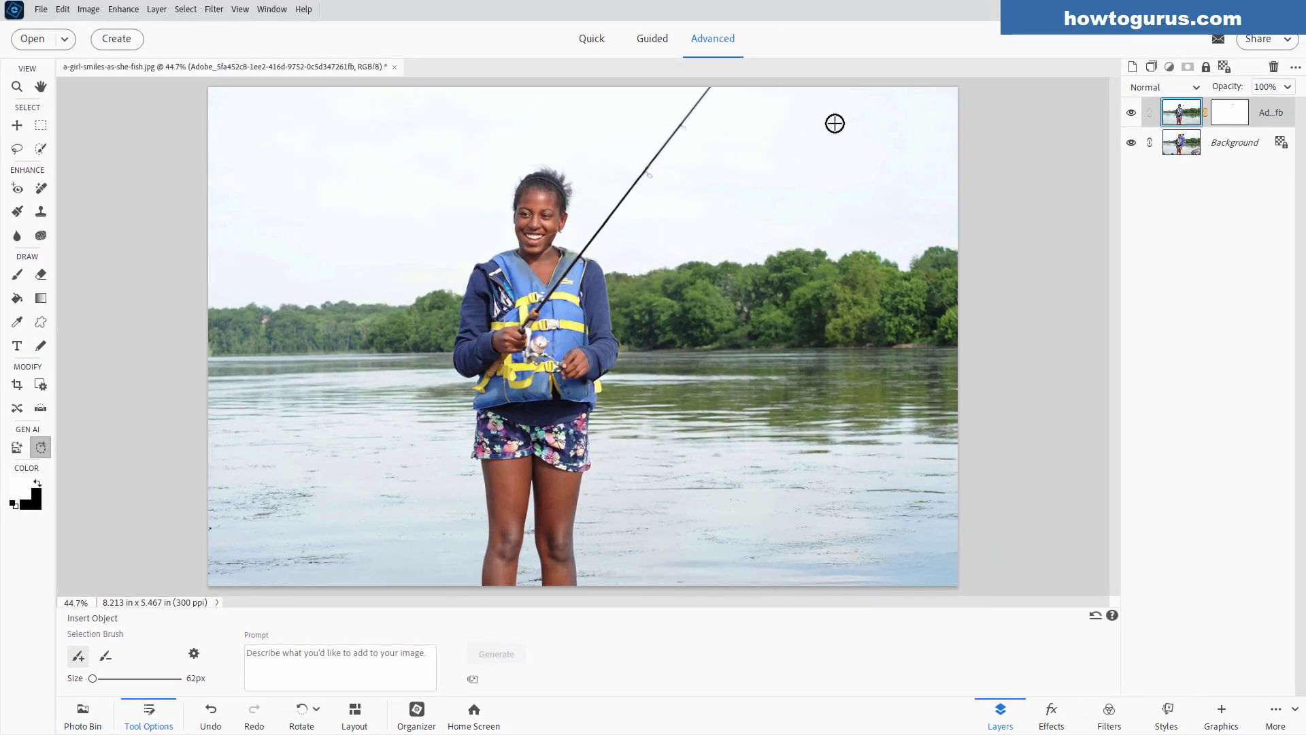
pyautogui.click(817, 85)
pyautogui.moveTo(817, 86)
pyautogui.mouseDown()
pyautogui.moveTo(825, 242)
pyautogui.moveTo(821, 232)
pyautogui.mouseUp()
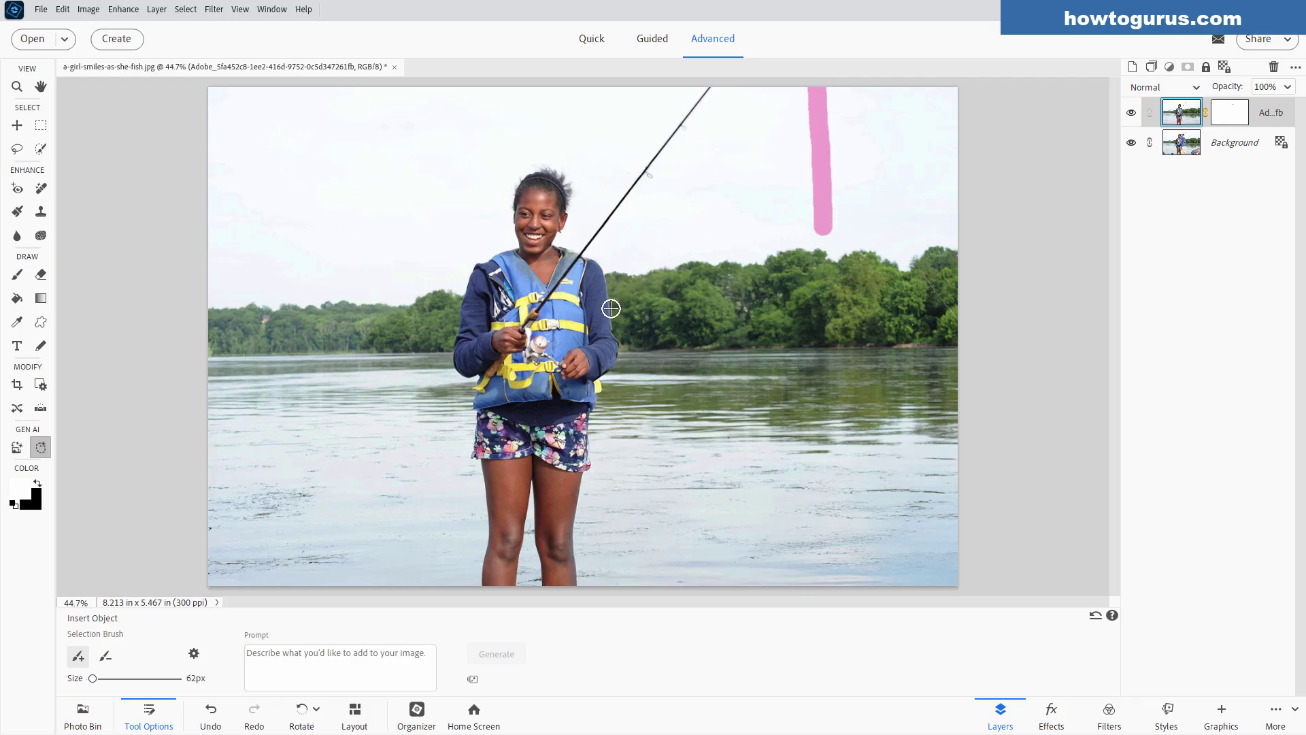
pyautogui.click(287, 649)
pyautogui.write('a fish')
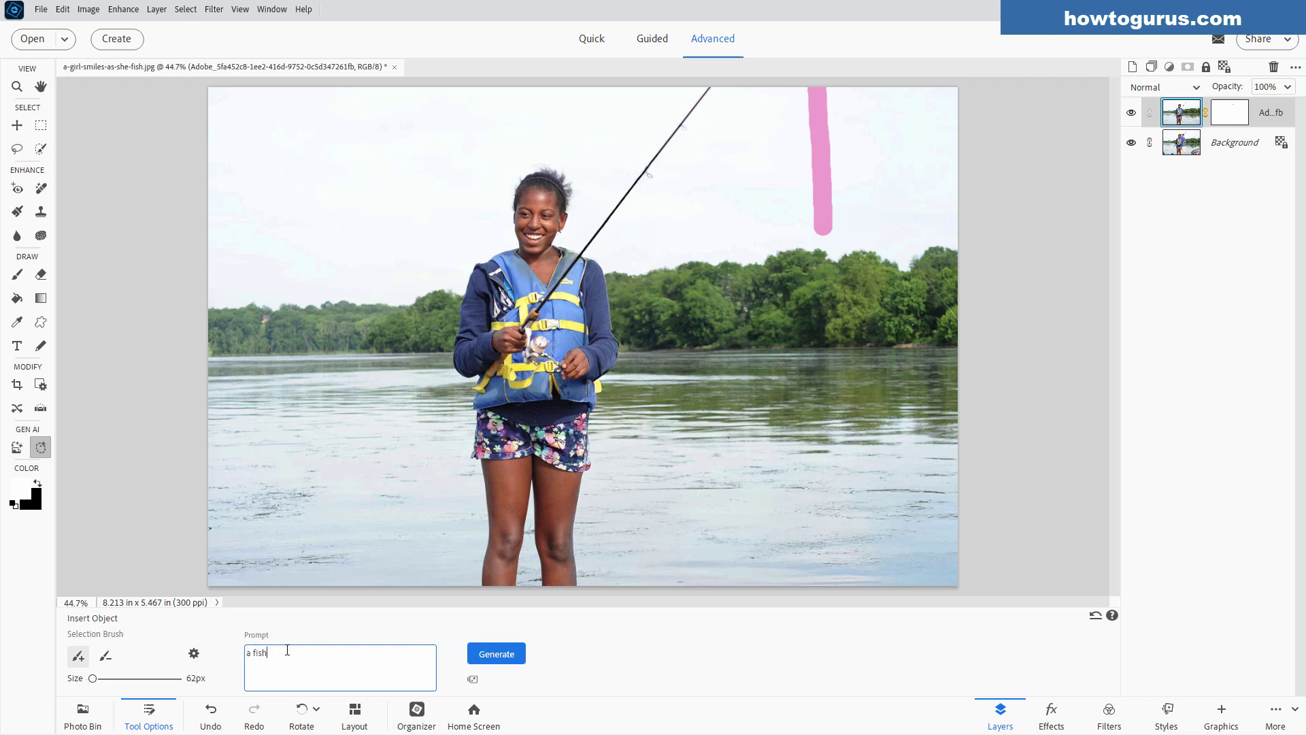
pyautogui.write('ing lure')
pyautogui.click(497, 653)
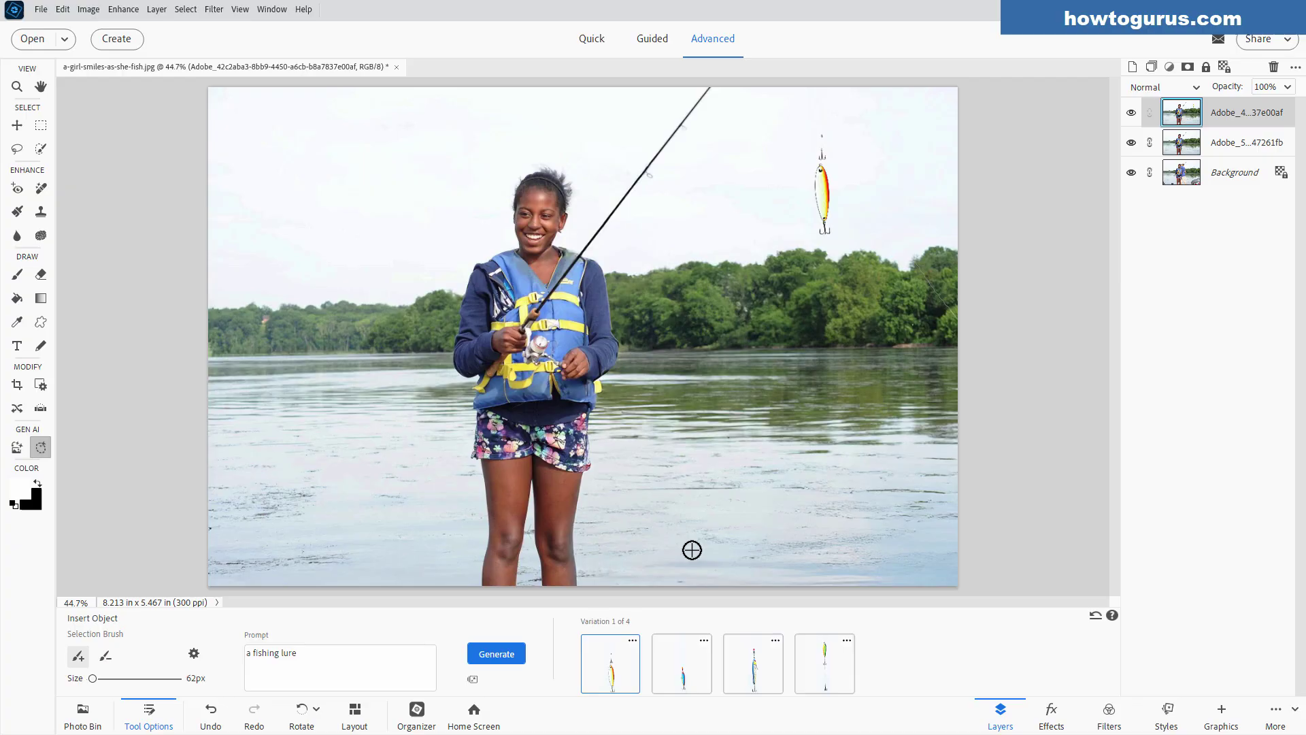
# Cycle through lure variations 2, 3 and 4, then settle on Variation 2, the smaller blue lure.
pyautogui.click(683, 667)
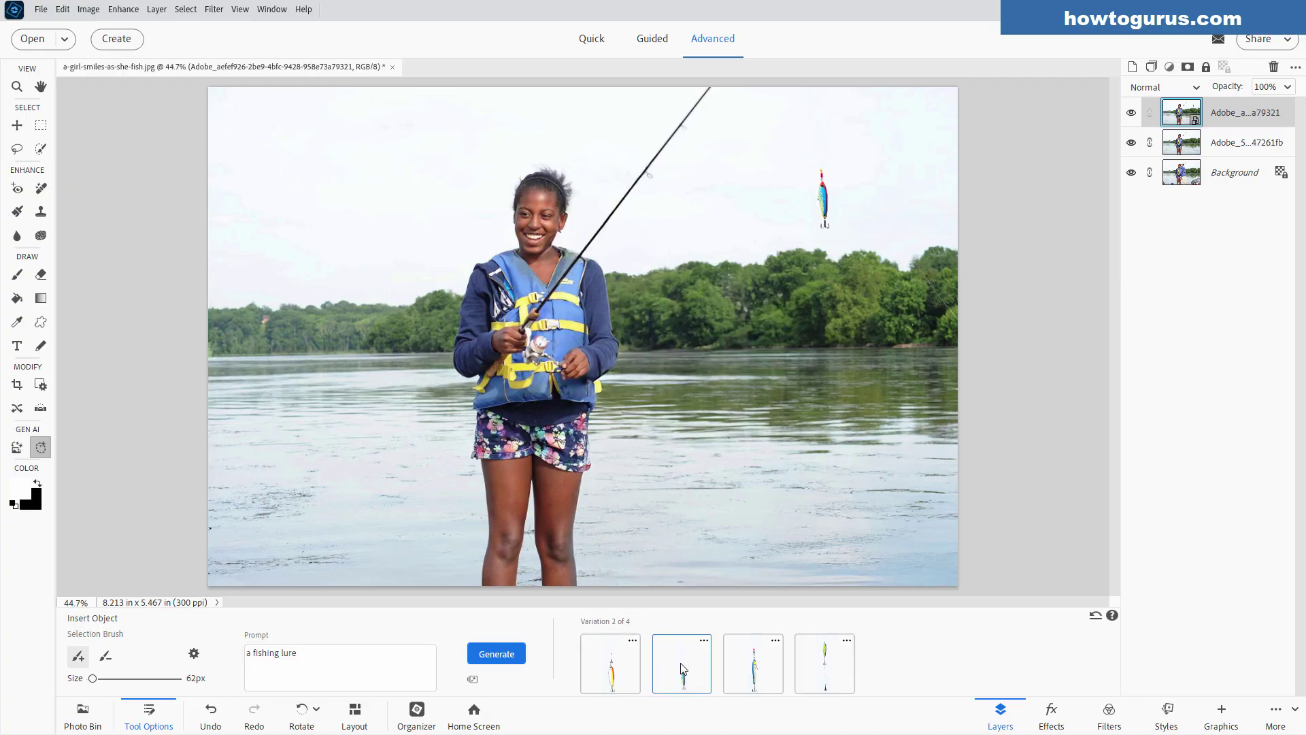
pyautogui.click(751, 694)
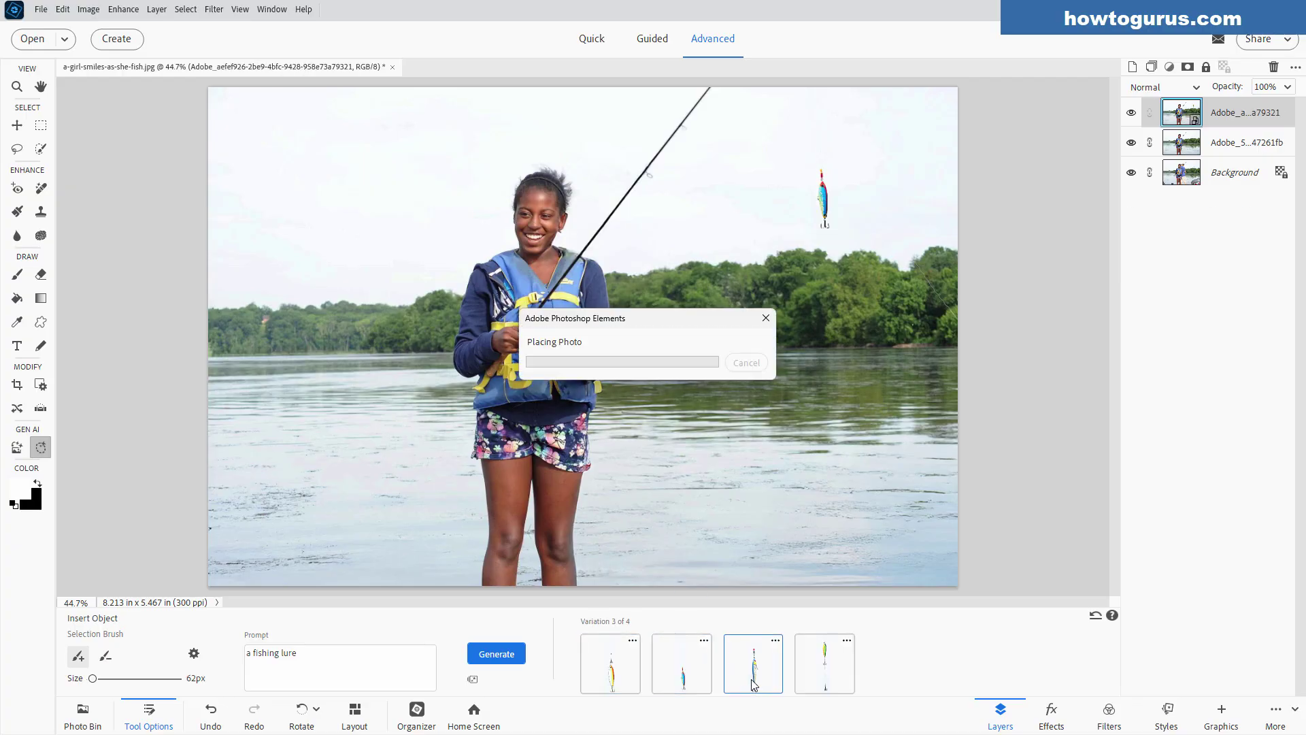
pyautogui.click(823, 673)
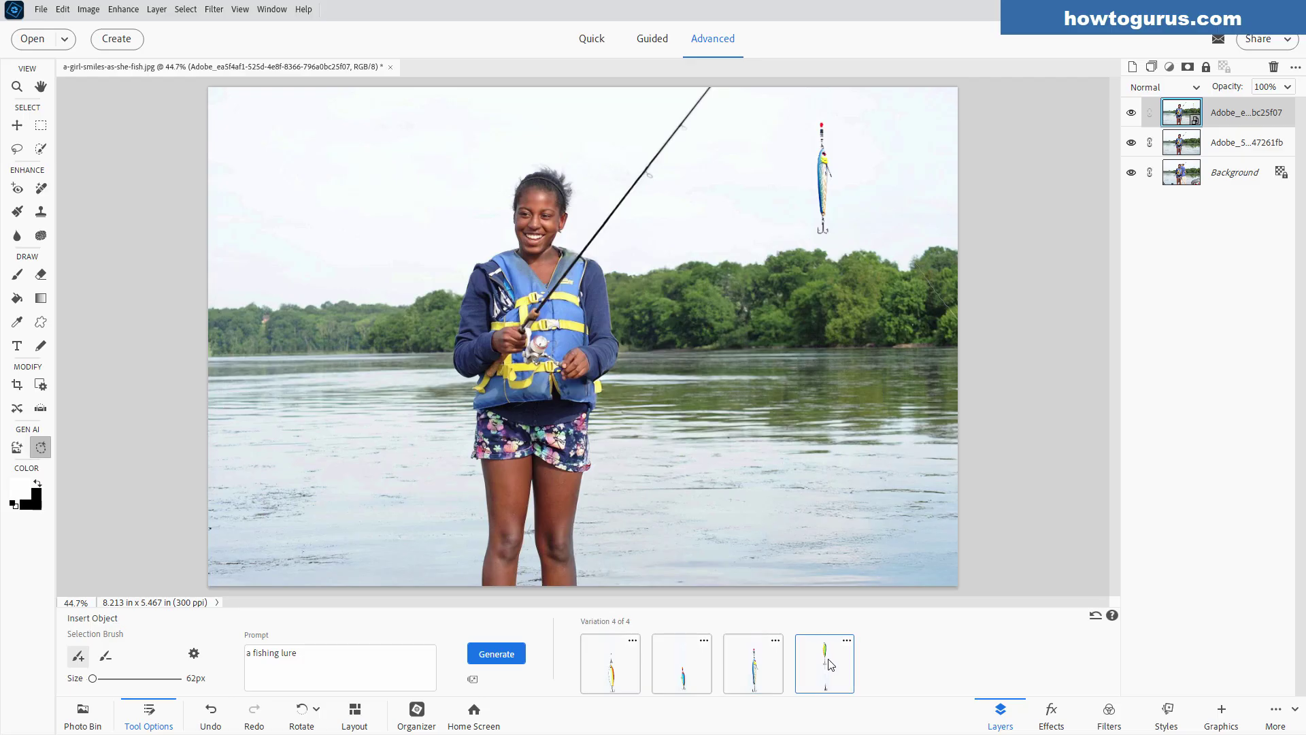
pyautogui.click(697, 675)
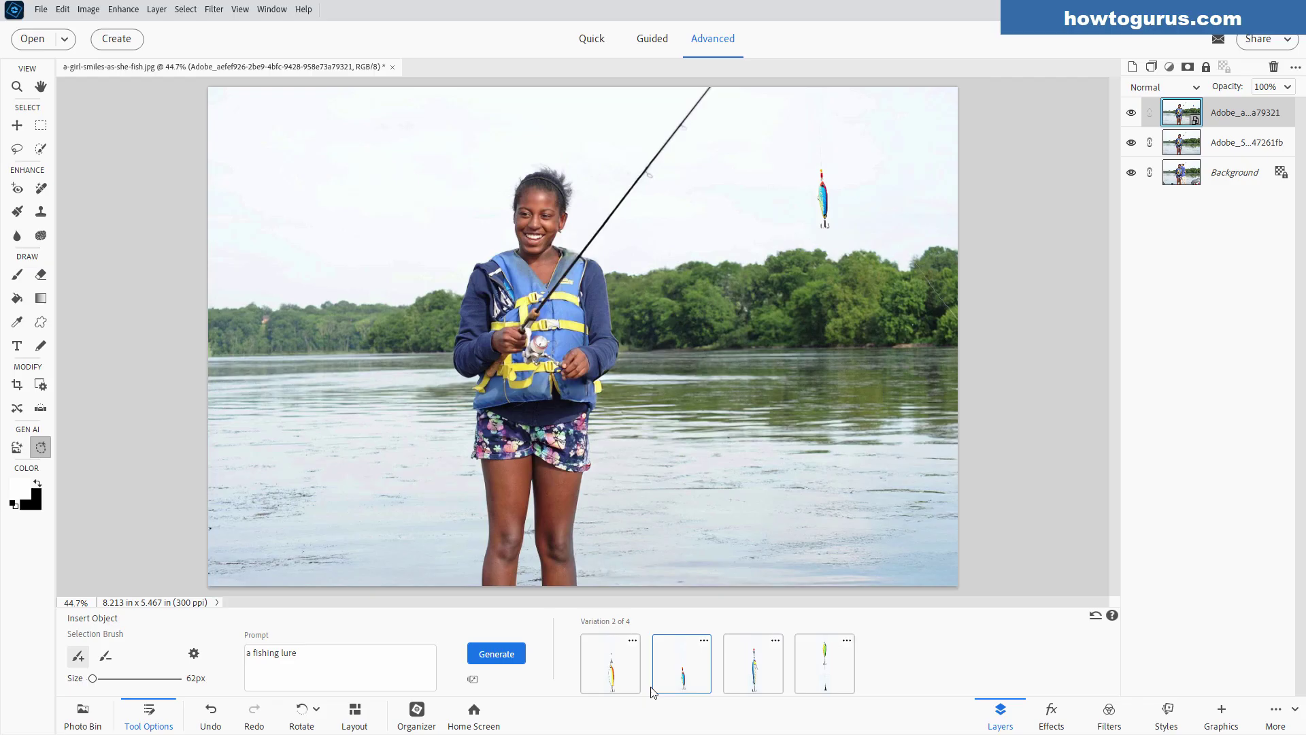